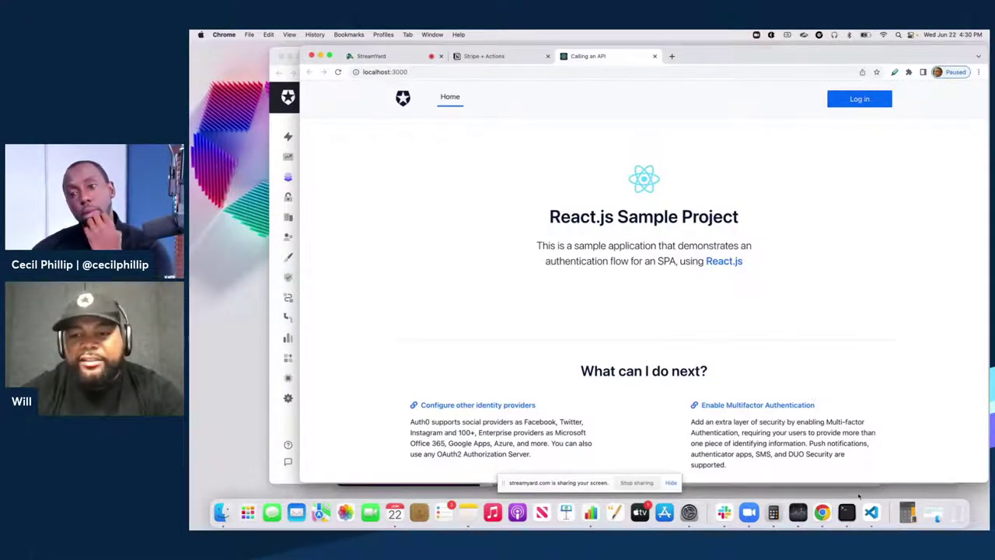
# - Switch to Visual Studio Code, take the sample-01 window out of full screen and minimize it
pyautogui.click(871, 511)
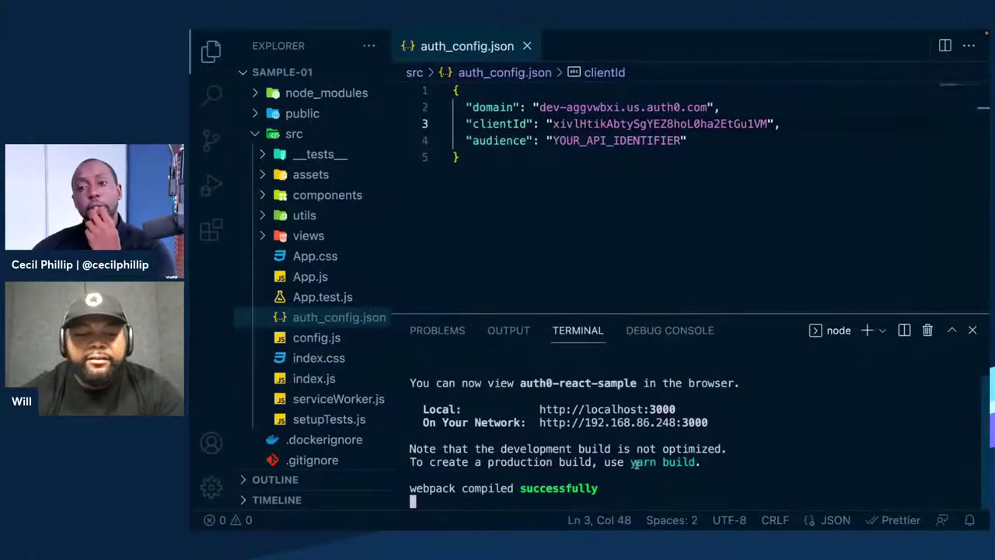
pyautogui.moveTo(356, 33)
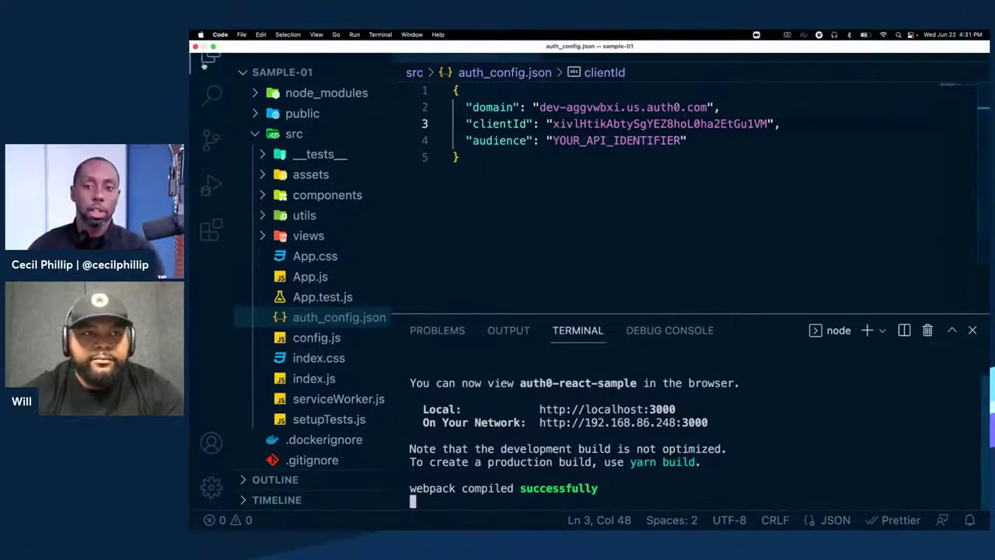
pyautogui.click(213, 47)
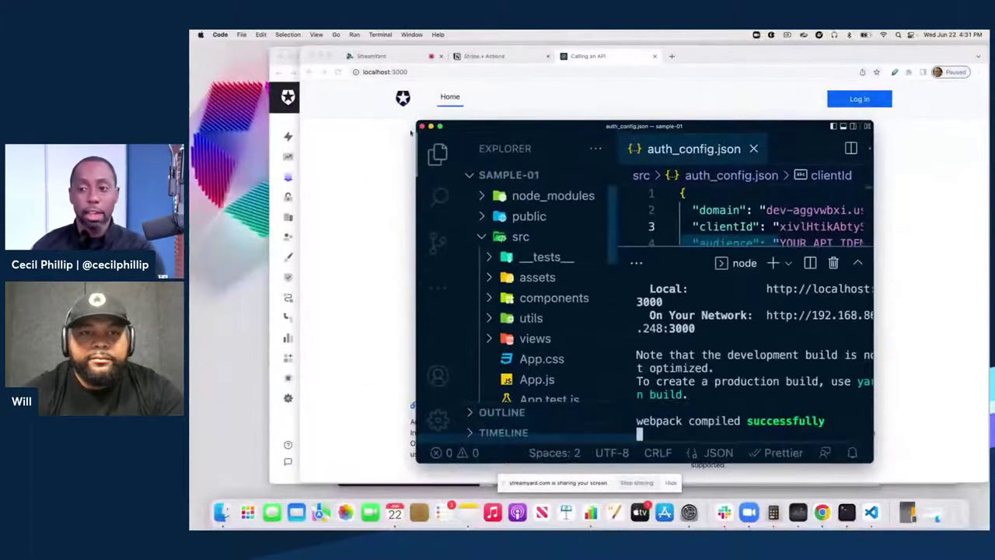
pyautogui.click(431, 126)
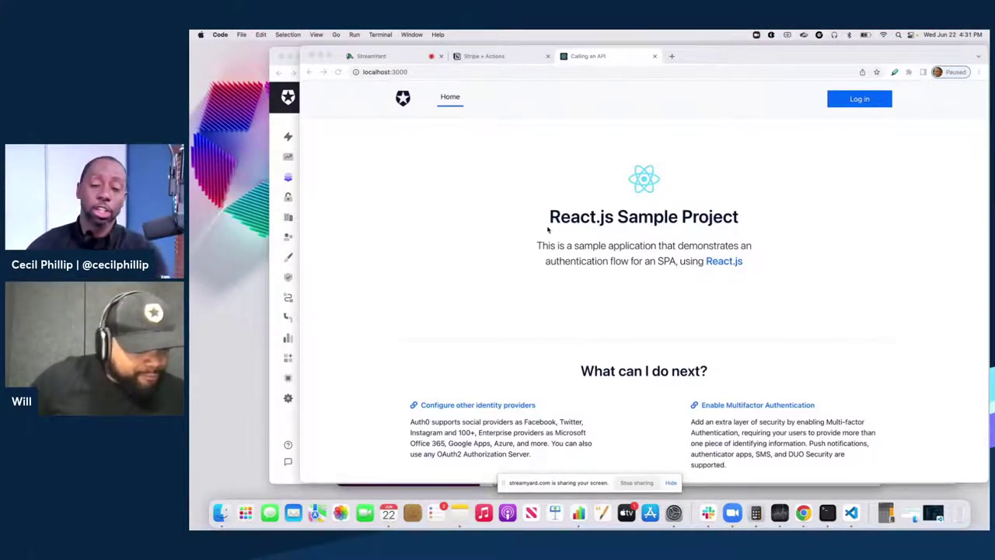
# - Bring the Auth0 dashboard's browser window forward and close its "Login successful" page
pyautogui.click(291, 126)
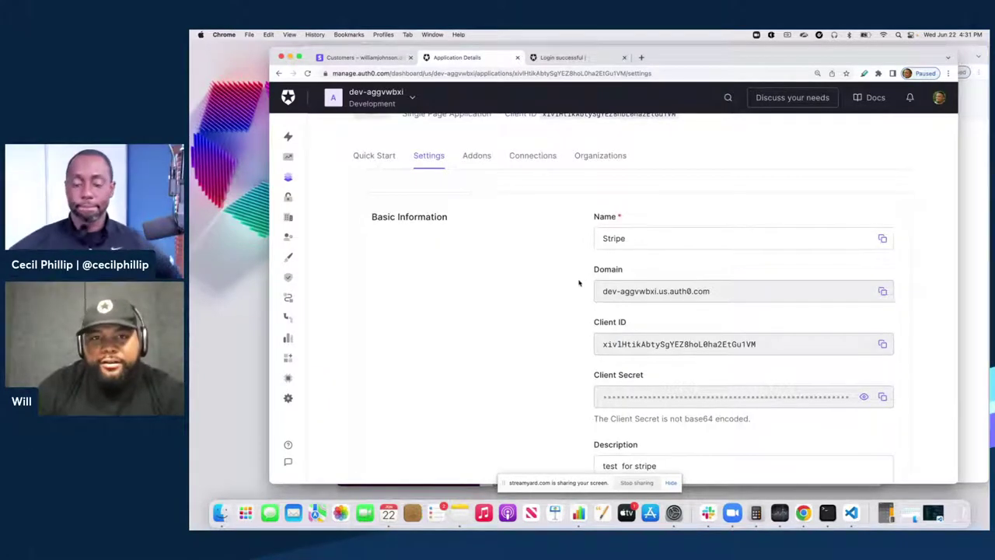
pyautogui.click(571, 58)
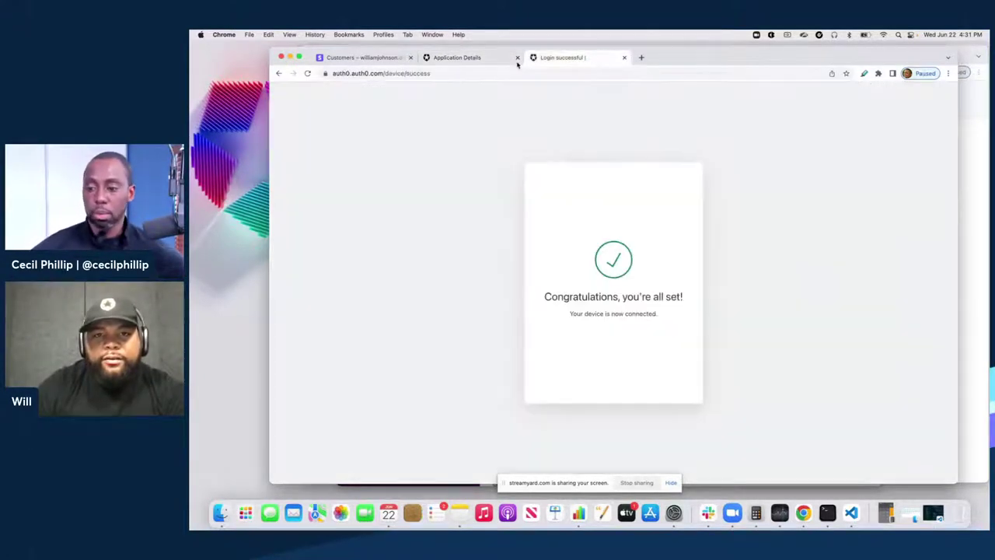
pyautogui.click(625, 57)
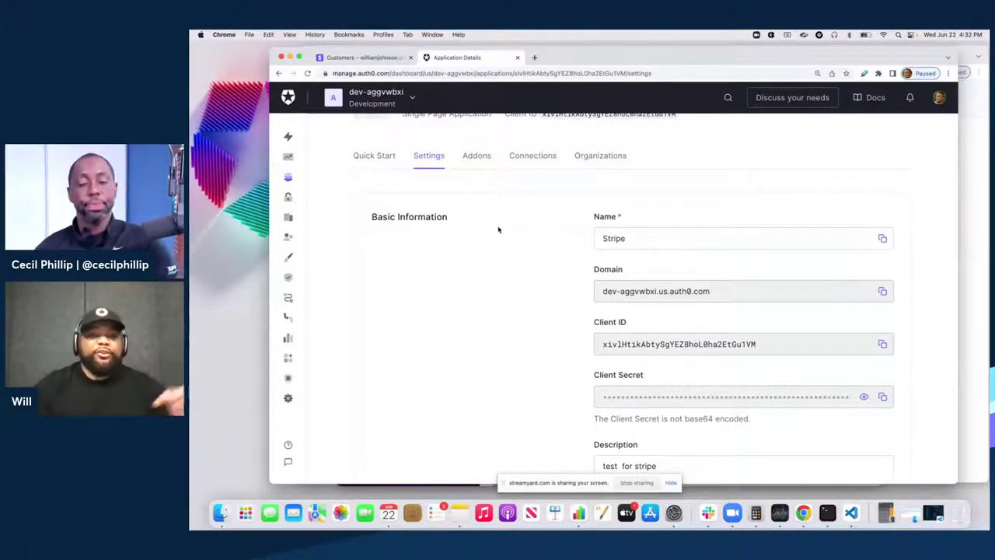
# - Leave the Stripe application's settings for the applications list and open the Actions Library
pyautogui.scroll(3, 498, 226)
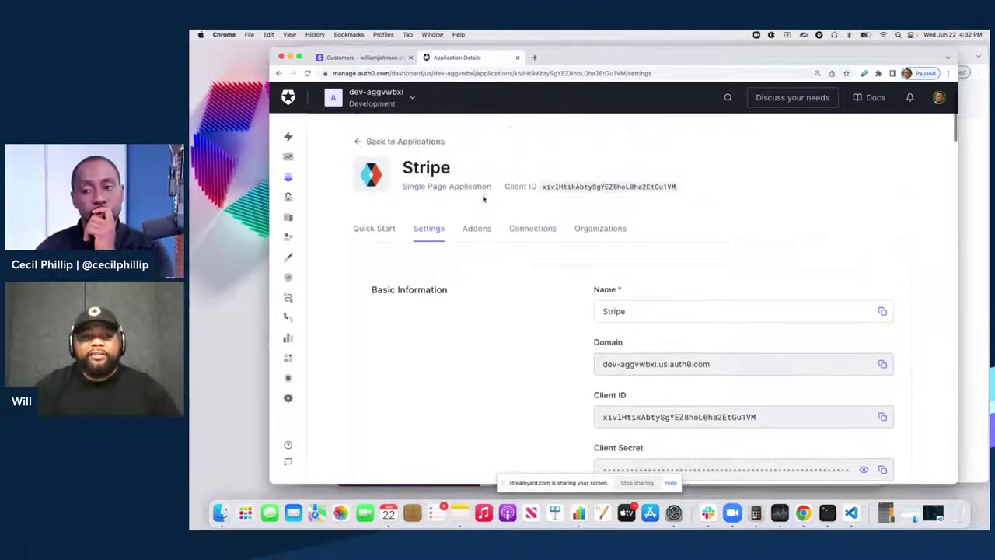
pyautogui.click(386, 144)
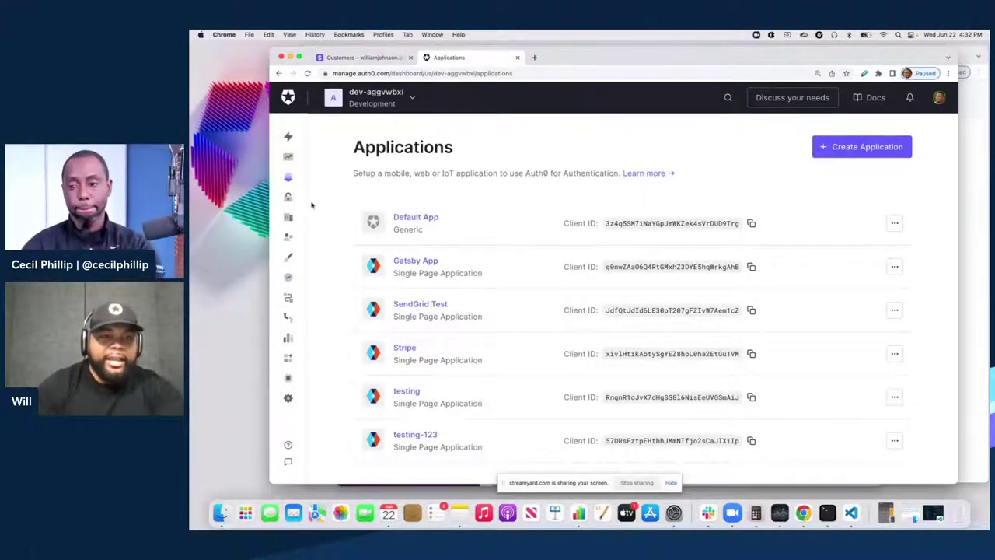
pyautogui.moveTo(294, 220)
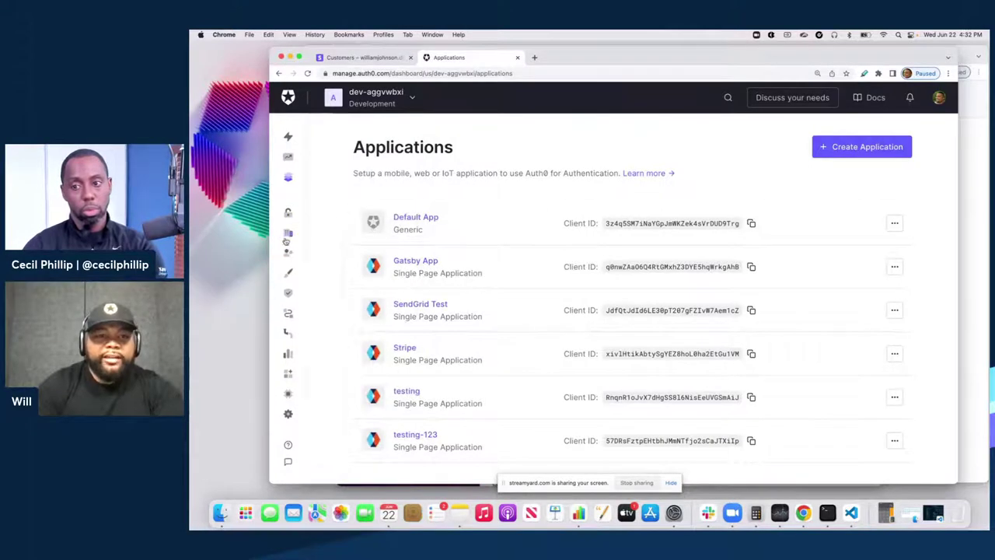
pyautogui.moveTo(286, 243)
pyautogui.click(315, 349)
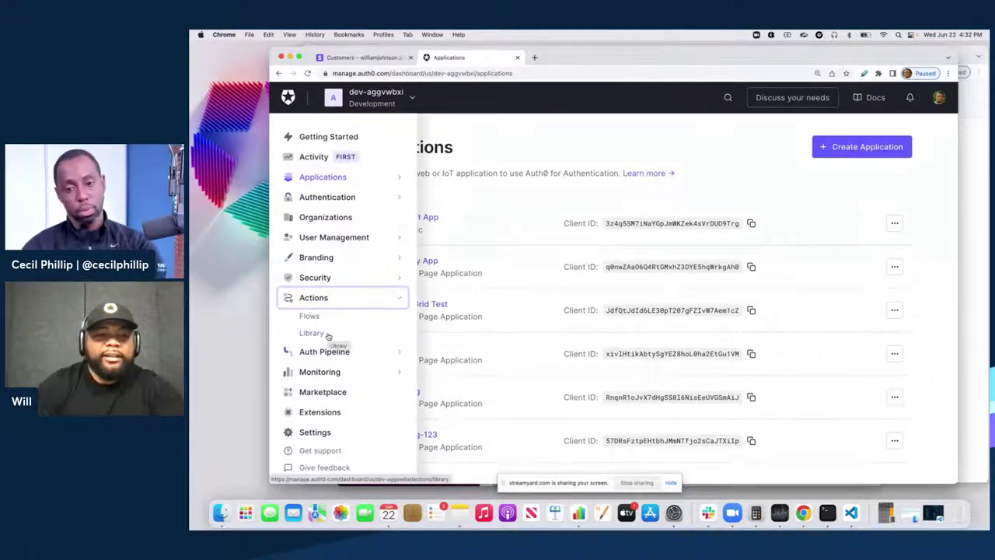
pyautogui.click(326, 335)
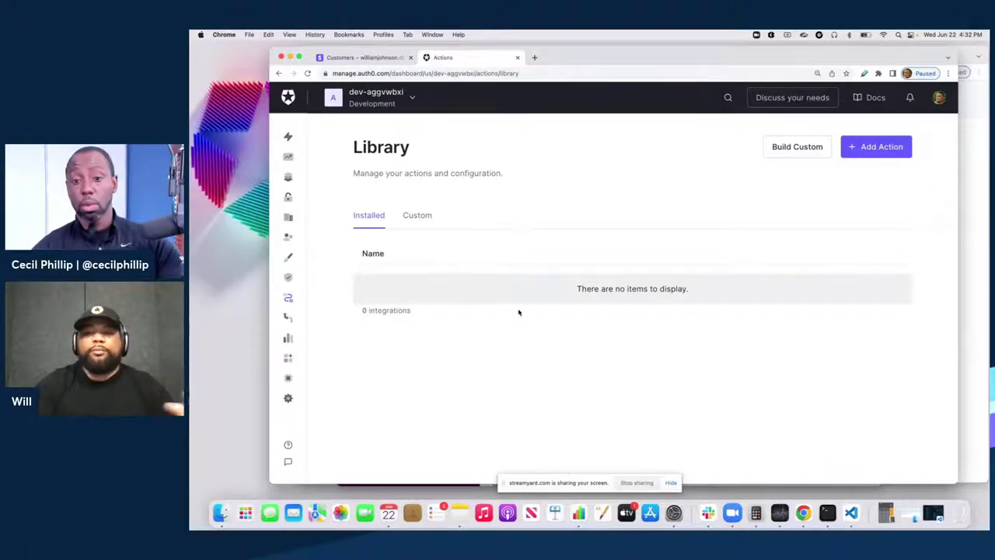
# - Browse the catalogue of packaged actions available to add, and return to the Library
pyautogui.click(881, 148)
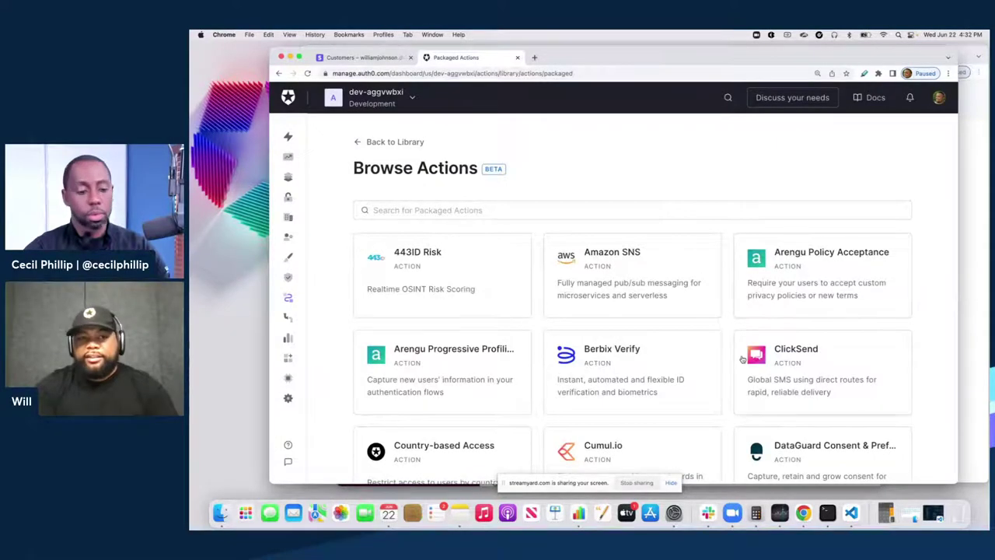
pyautogui.scroll(-10, 747, 319)
pyautogui.scroll(-3, 742, 359)
pyautogui.scroll(8, 412, 242)
pyautogui.scroll(-2, 411, 242)
pyautogui.scroll(8, 414, 241)
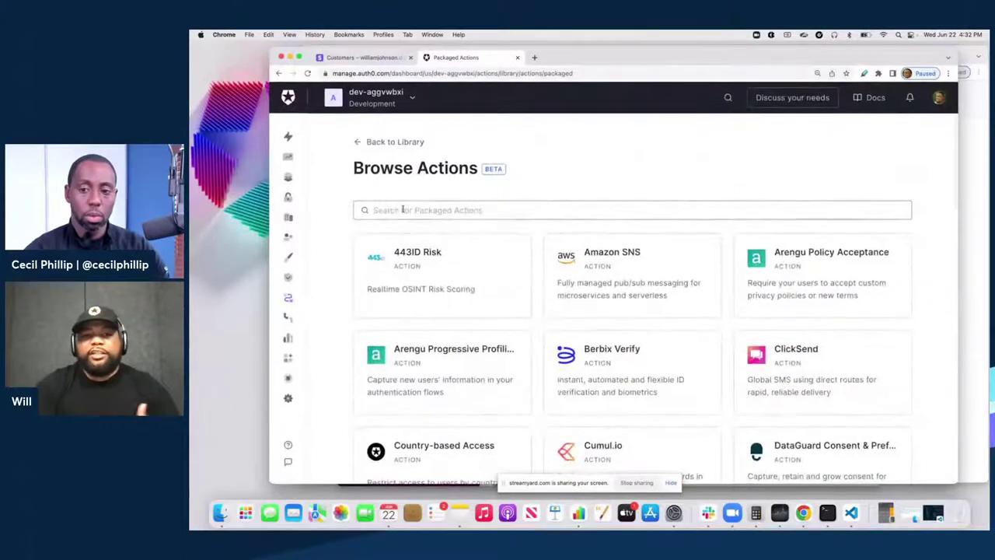
pyautogui.click(391, 142)
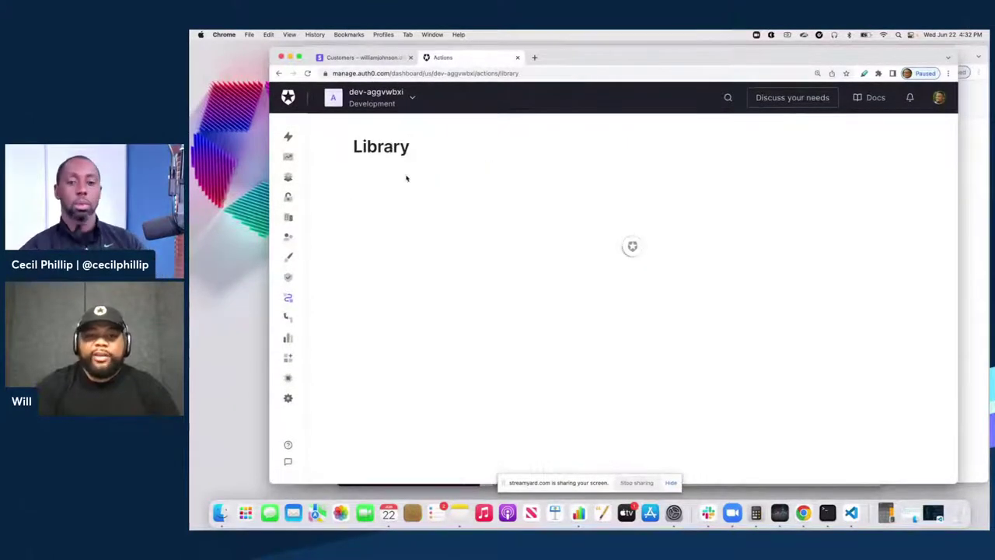
# - Build a custom action named Stripe with the Pre User Registration trigger and the Node 16 runtime
pyautogui.click(422, 222)
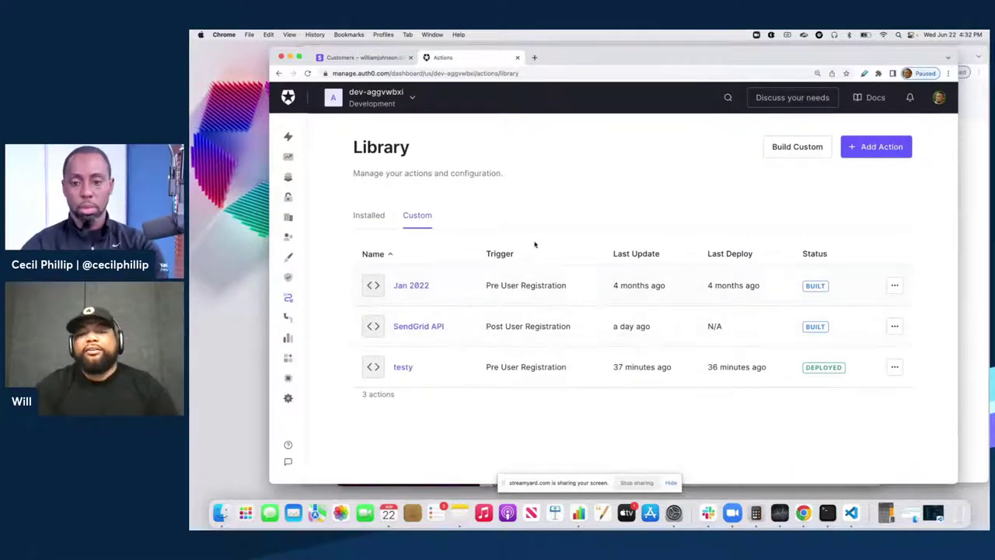
pyautogui.click(799, 148)
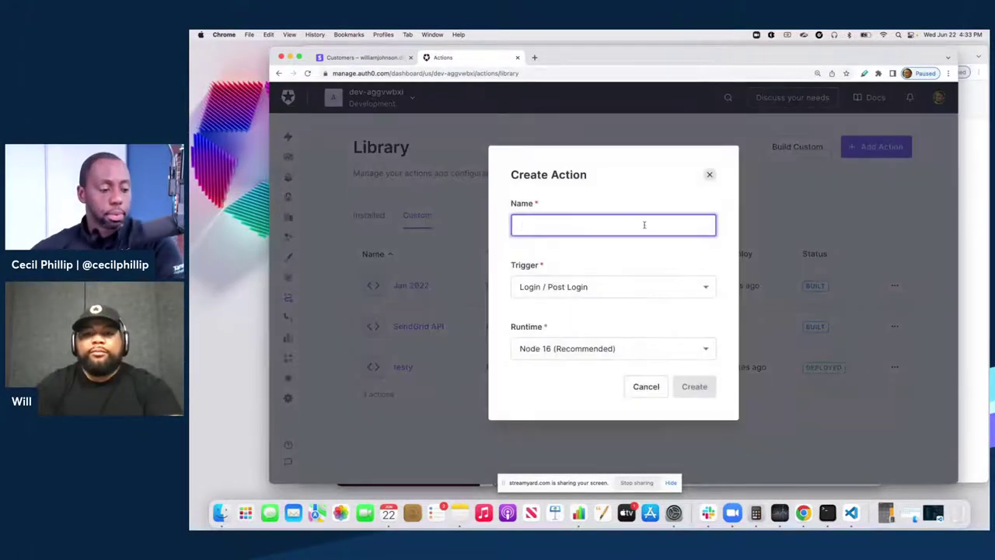
pyautogui.write('Stripe')
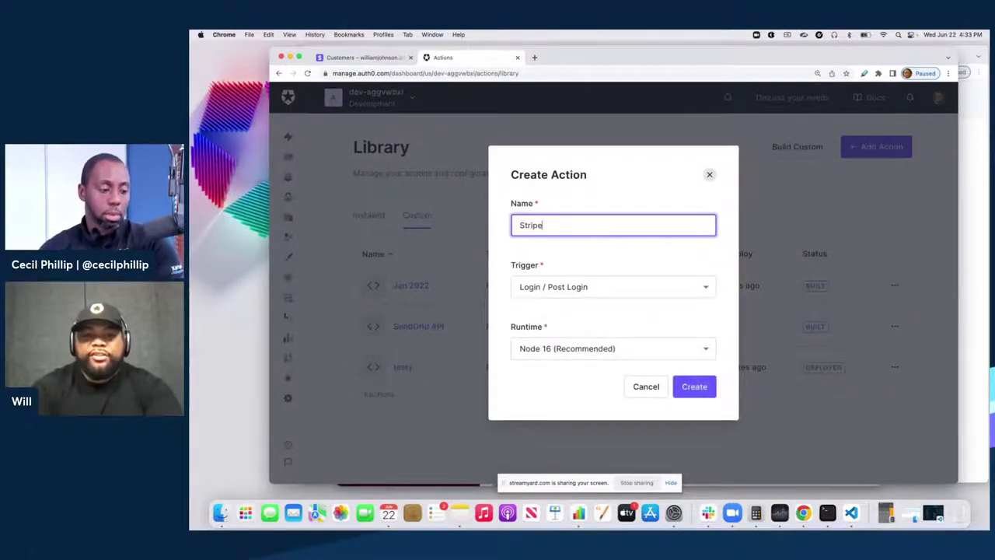
pyautogui.click(635, 284)
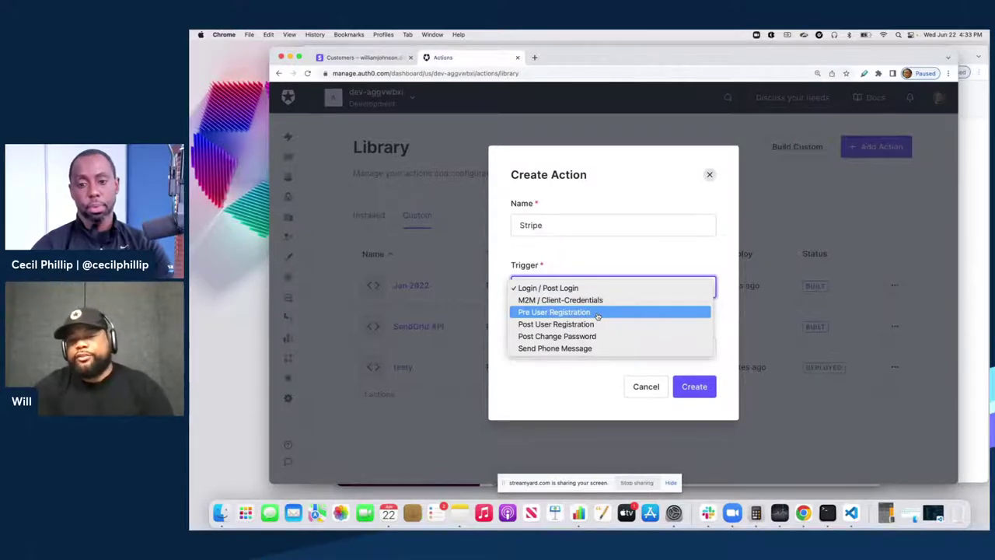
pyautogui.click(597, 313)
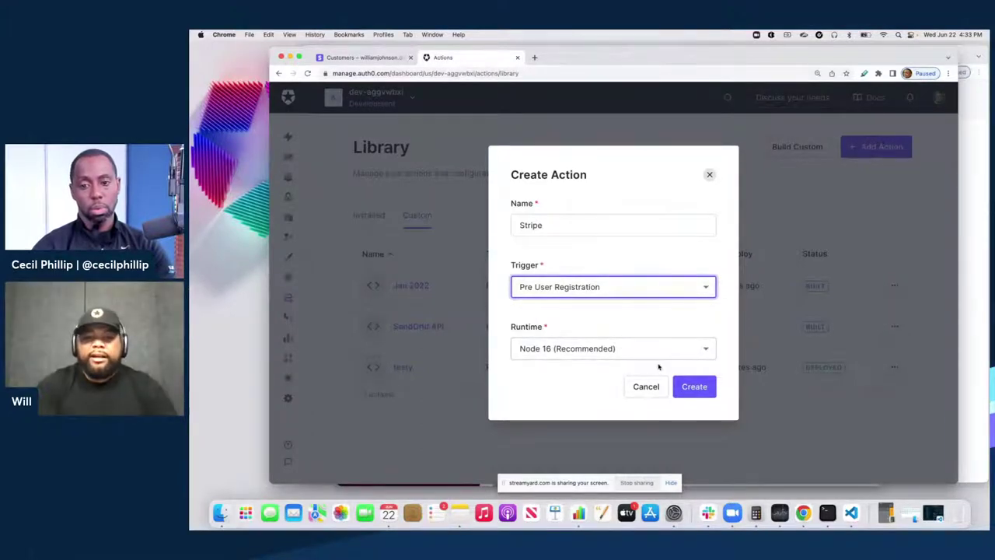
pyautogui.click(697, 388)
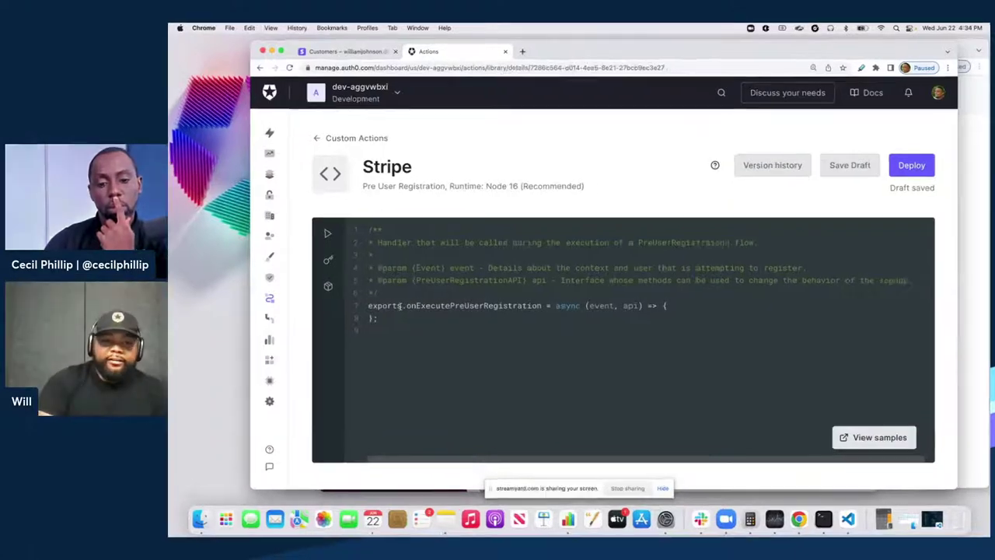
# - Examine the simulated event payload, including its request and user data, in the Stripe action's test section
pyautogui.moveTo(420, 305)
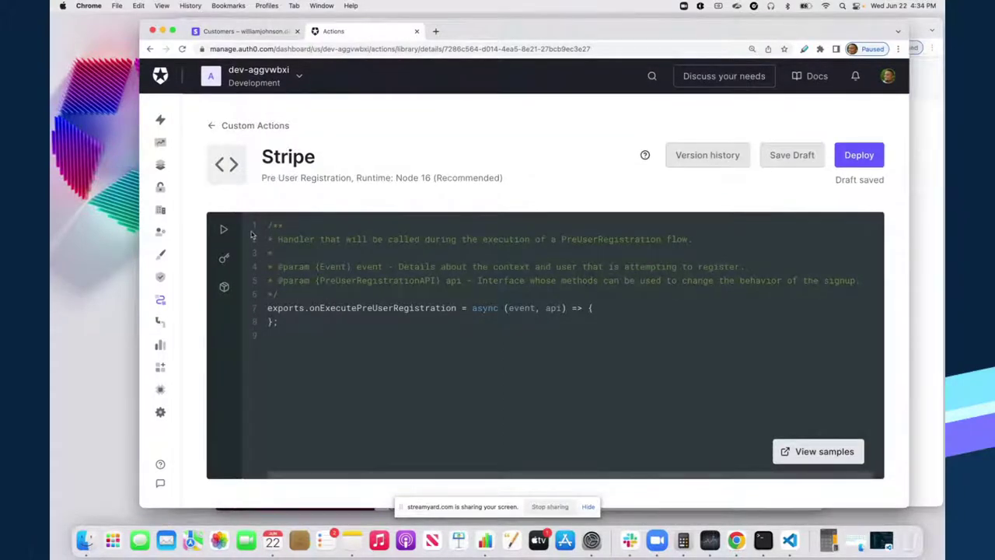
pyautogui.click(223, 230)
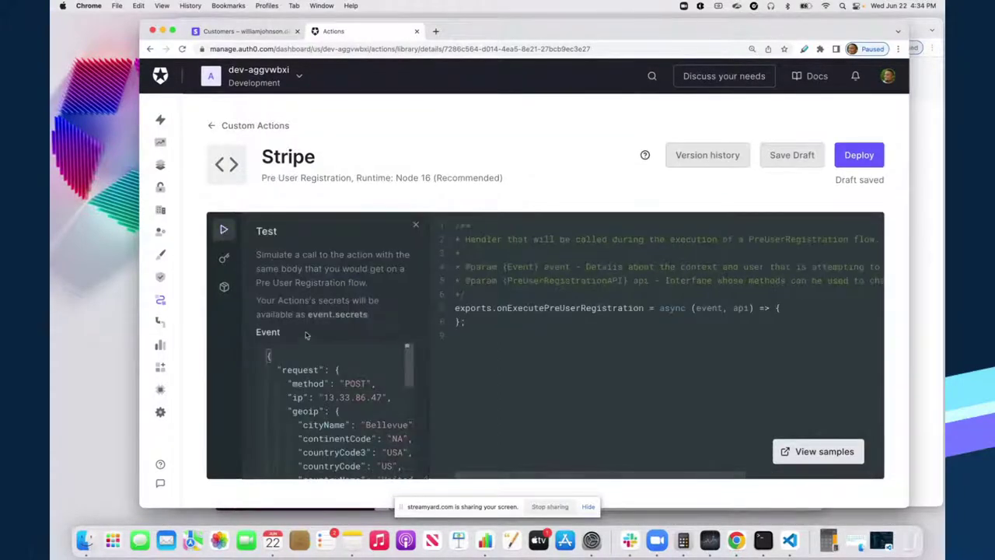
pyautogui.scroll(-1, 357, 369)
pyautogui.scroll(-10, 357, 369)
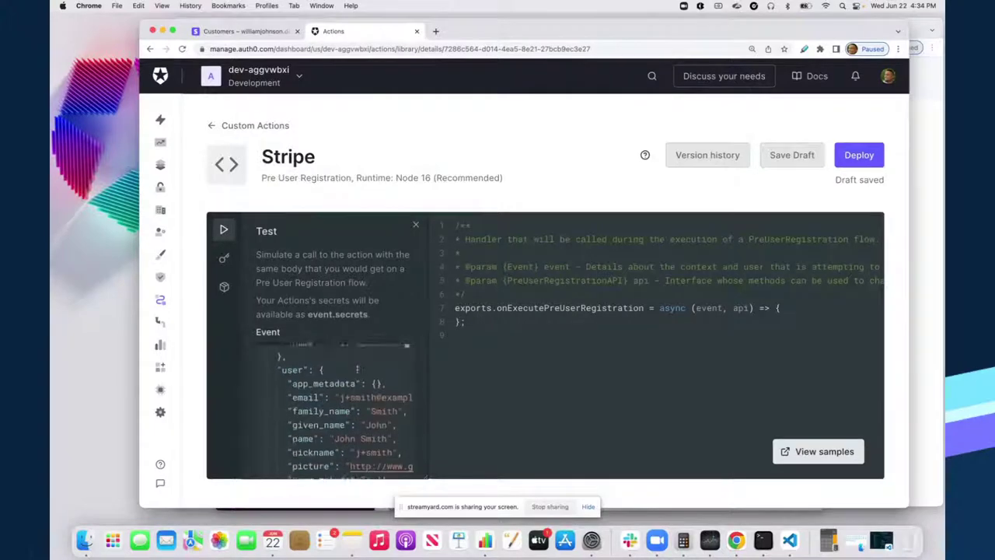
pyautogui.scroll(10, 355, 368)
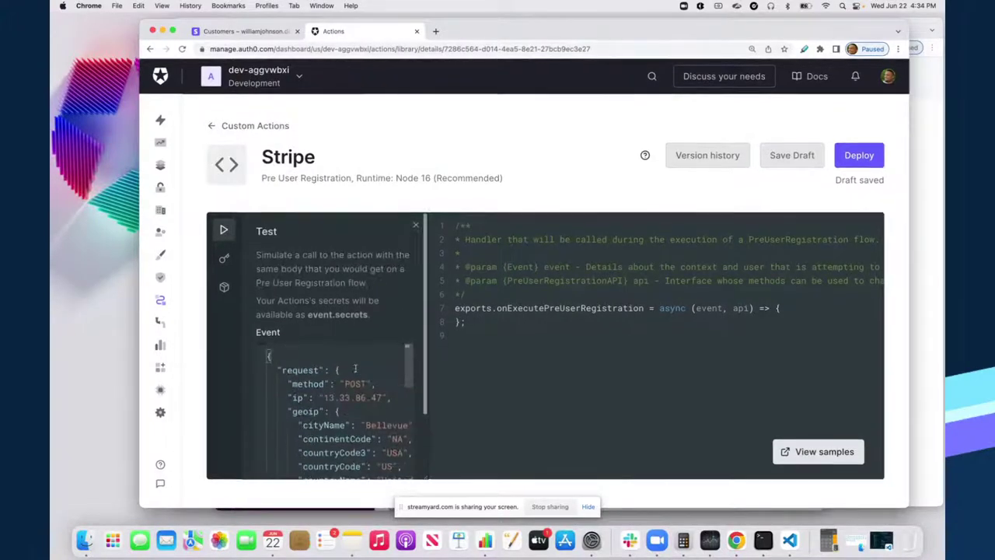
# - Look over the Secrets, Dependencies and Test sections of the Stripe action's code editor
pyautogui.click(224, 258)
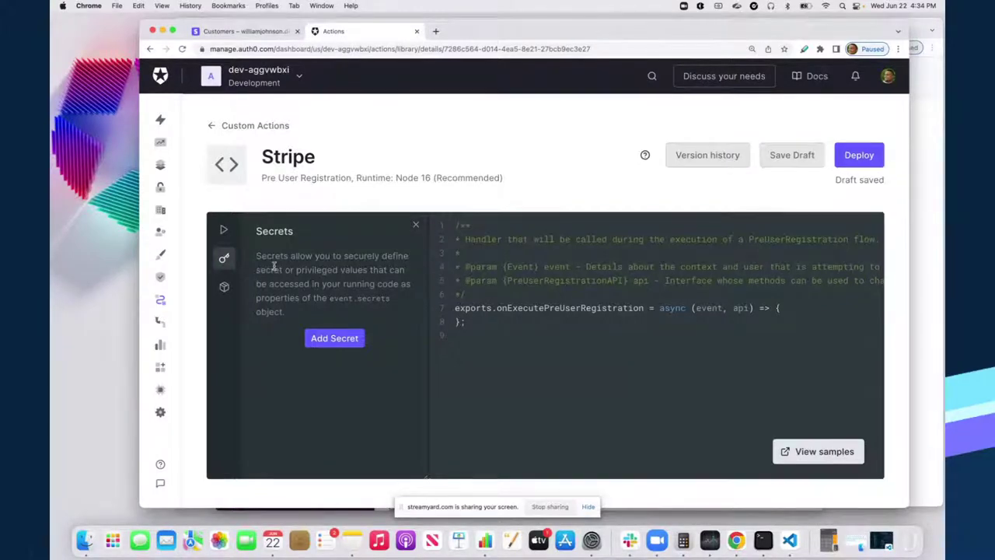
pyautogui.click(224, 287)
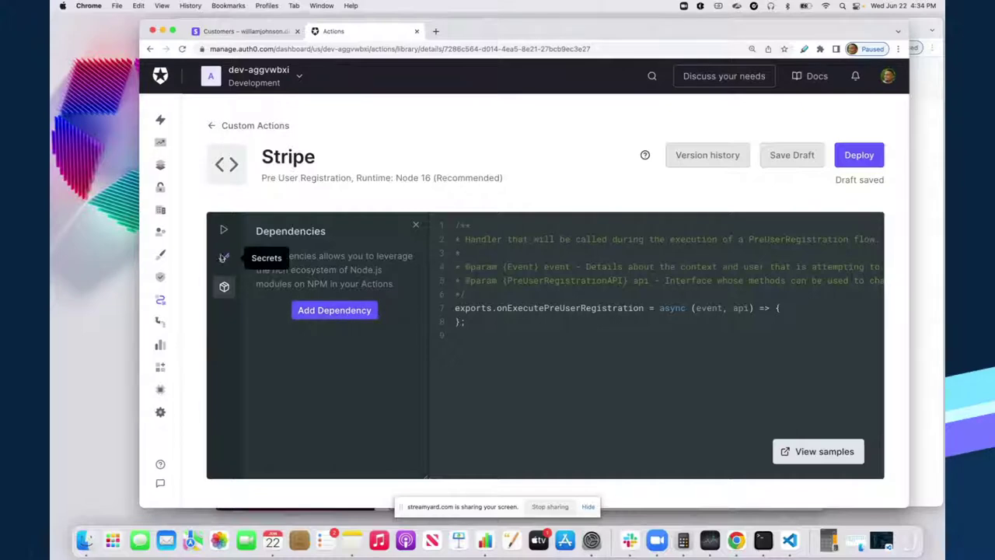
pyautogui.click(222, 257)
pyautogui.click(223, 230)
pyautogui.click(224, 258)
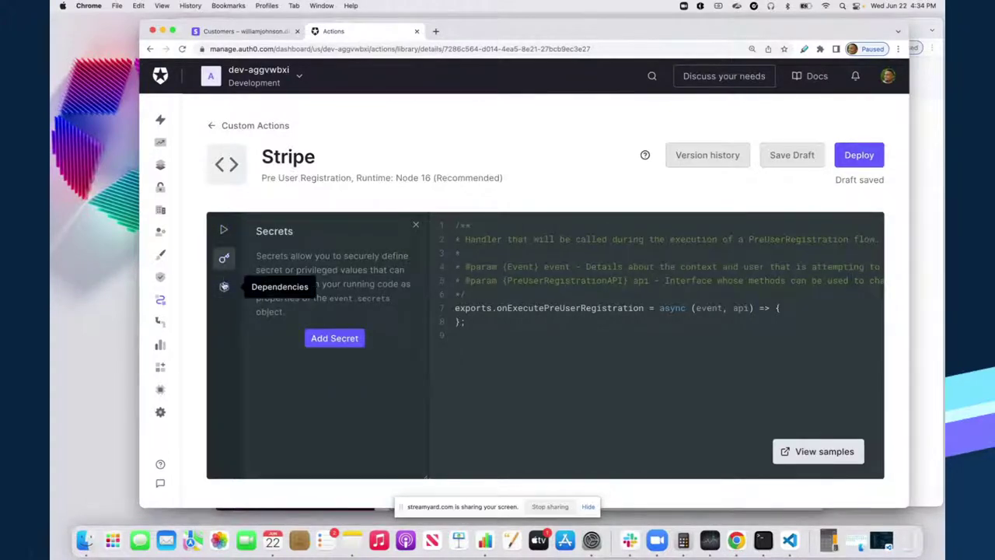
# - Add the stripe NPM module to the action as a dependency, using the latest version
pyautogui.click(224, 286)
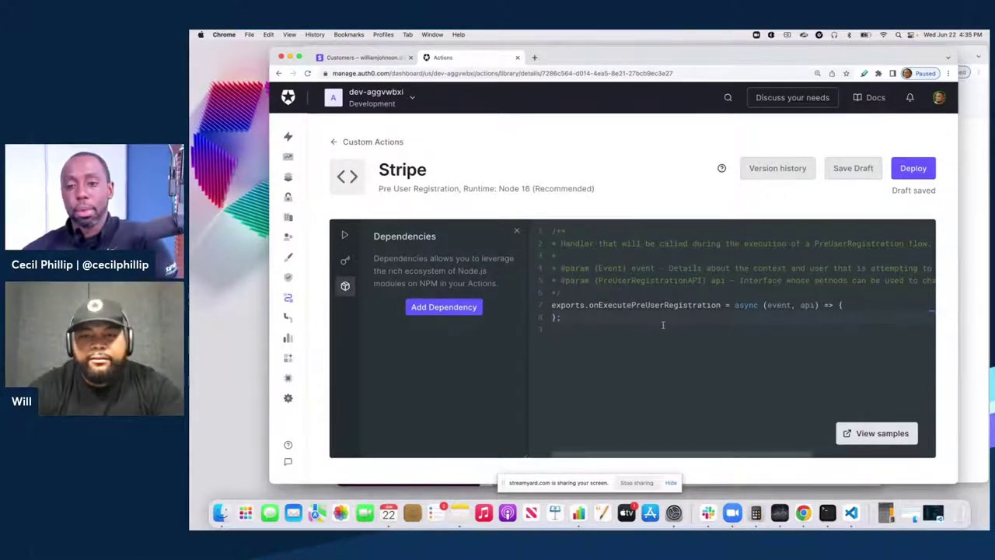
pyautogui.moveTo(748, 256)
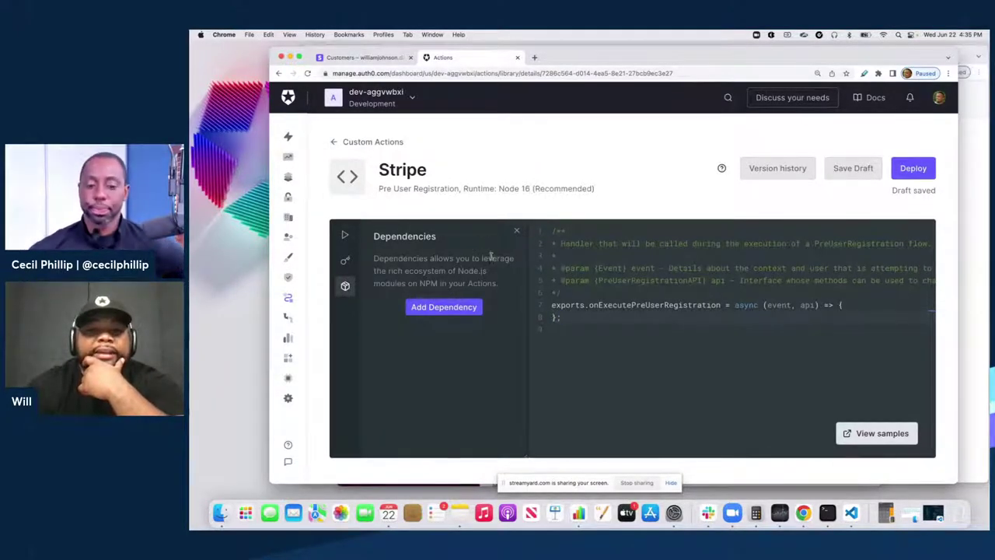
pyautogui.click(466, 308)
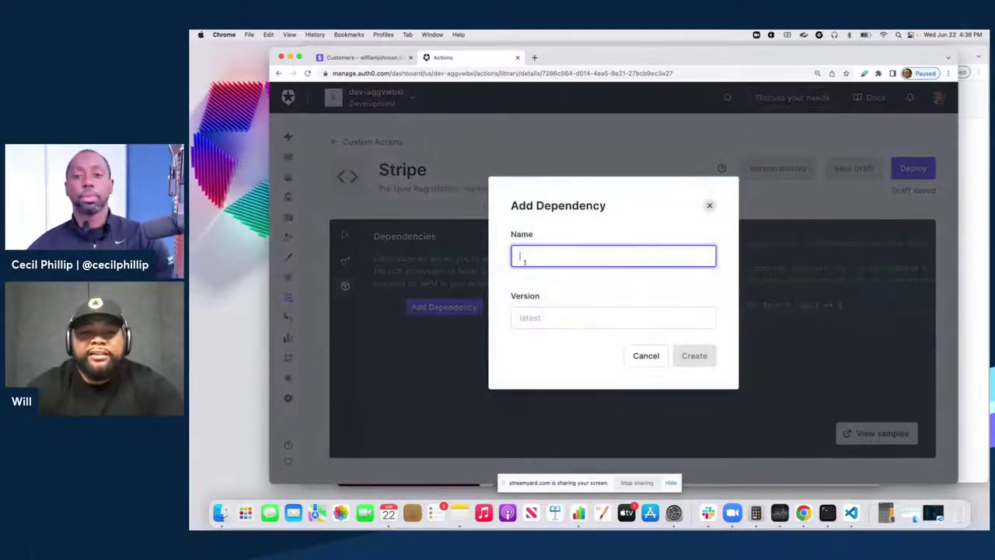
pyautogui.write('stripe')
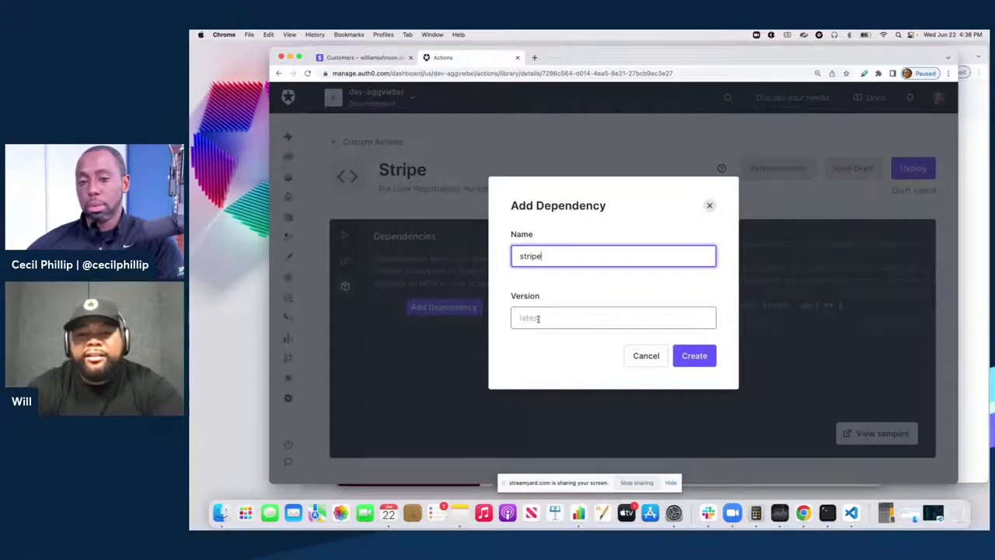
pyautogui.click(694, 355)
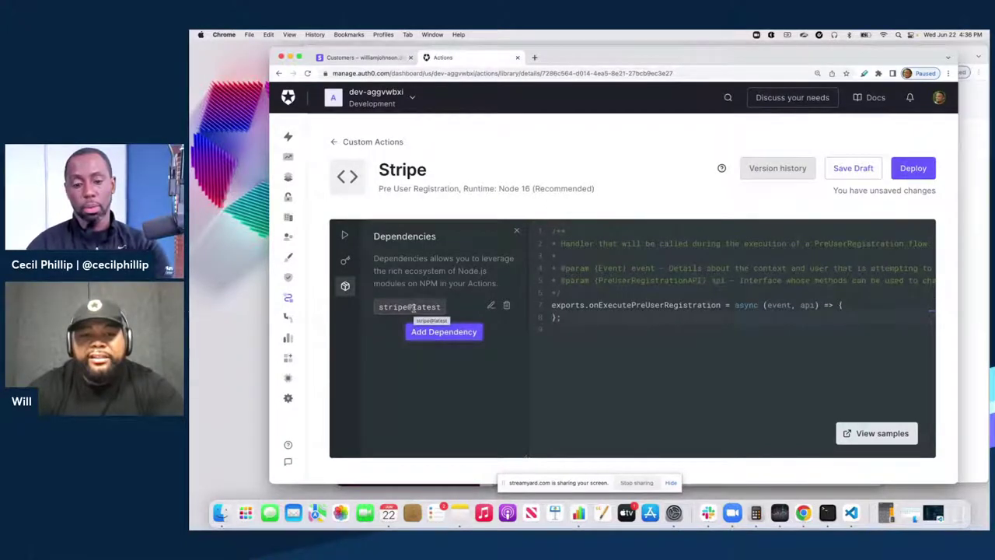
# - Add a secret with the key Stripe_Secret_Key to the action and fill in the Stripe secret key as its value
pyautogui.click(345, 261)
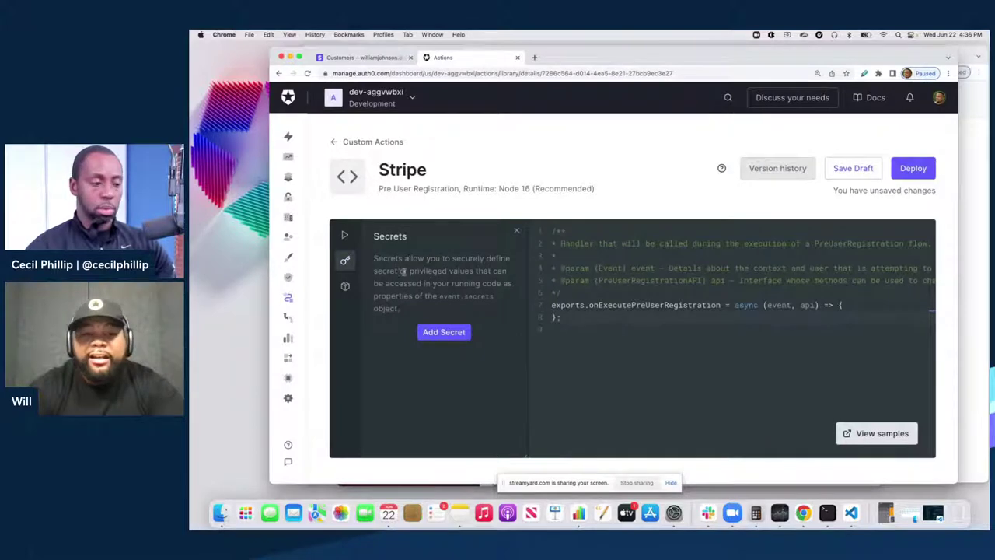
pyautogui.click(444, 332)
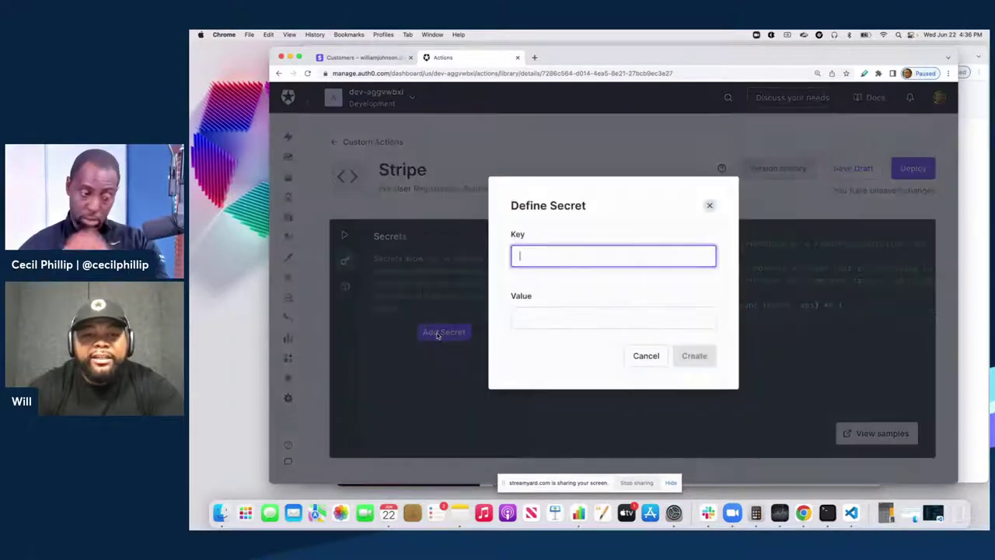
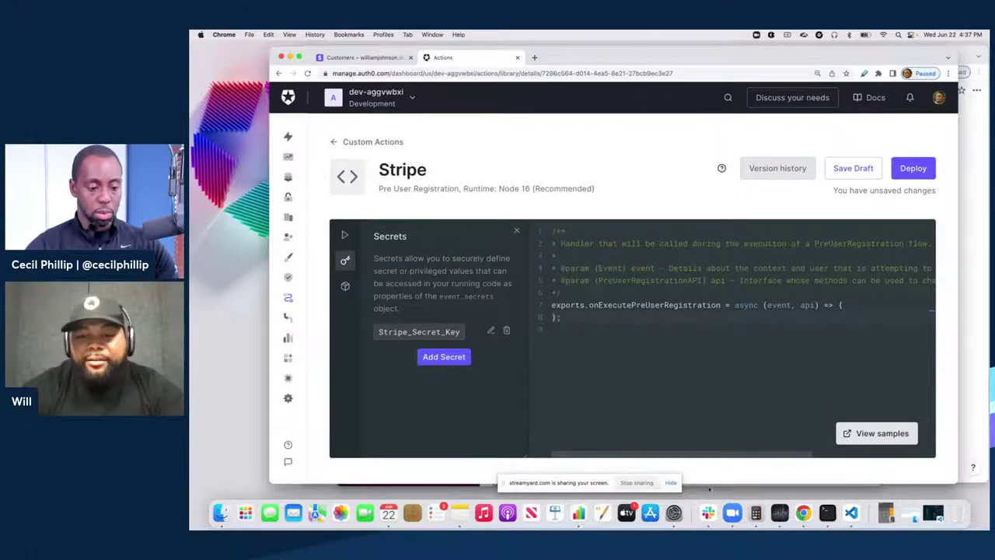
# - Bring up the Stripe + Actions notes and move that page into the browser window that holds the Auth0 dashboard
pyautogui.rightClick(804, 512)
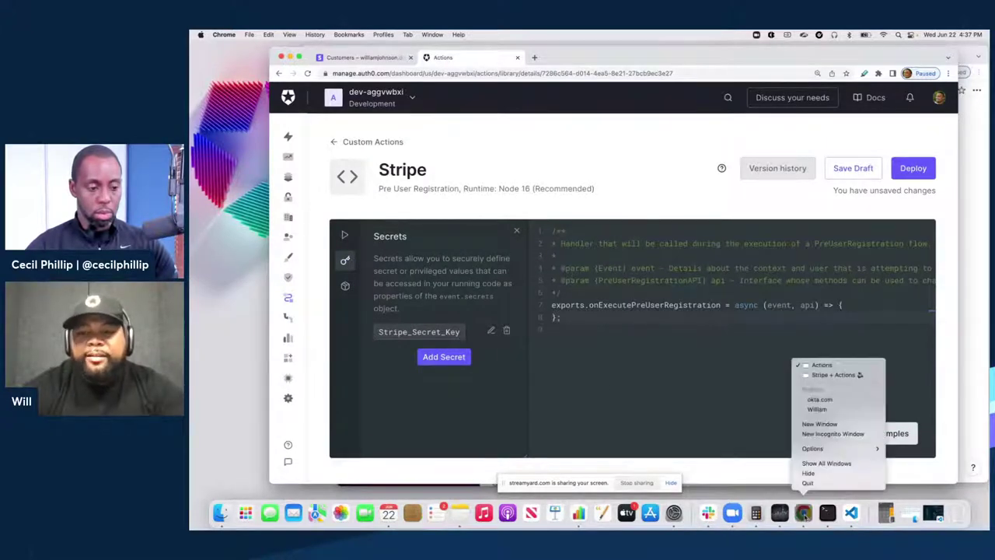
pyautogui.click(809, 374)
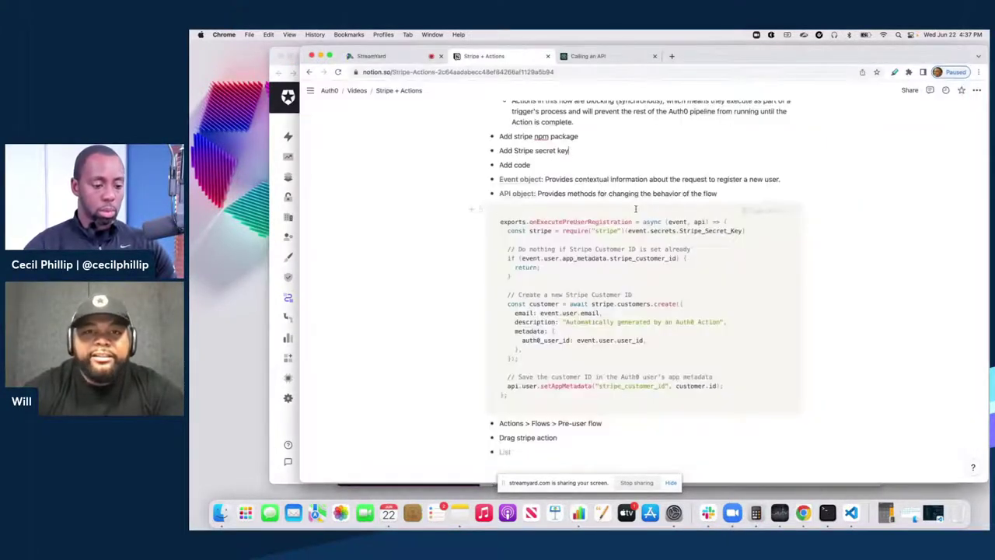
pyautogui.moveTo(525, 59); pyautogui.dragTo(497, 62)
pyautogui.click(320, 56)
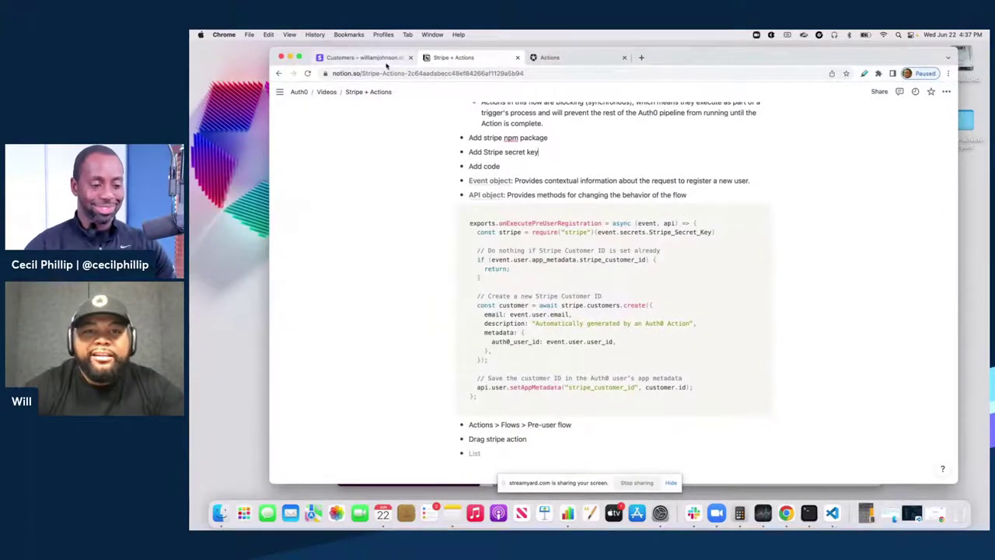
pyautogui.click(386, 62)
pyautogui.click(448, 62)
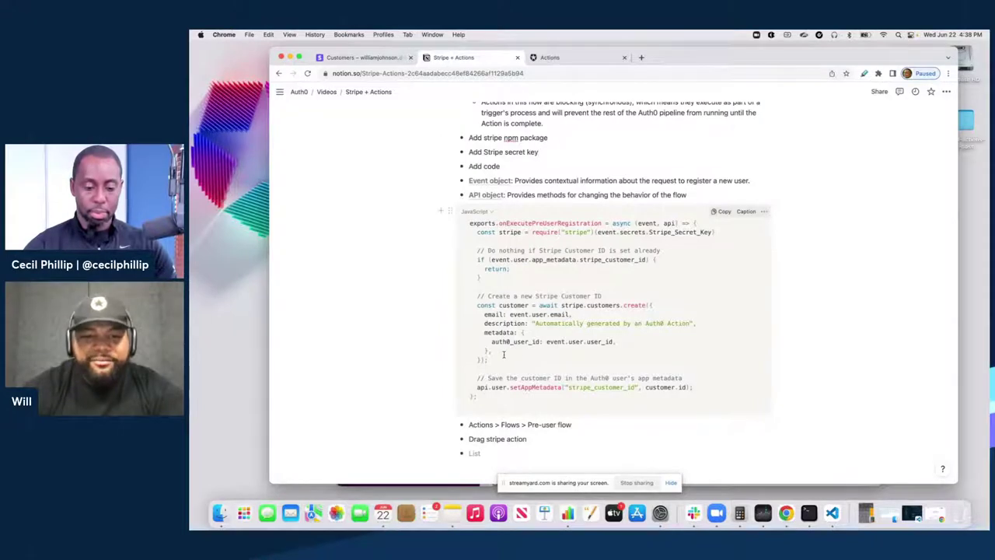
# - Copy the line requiring "stripe" with event.secrets.Stripe_Secret_Key from the notes into the action's onExecutePreUserRegistration handler
pyautogui.moveTo(496, 360); pyautogui.dragTo(459, 300)
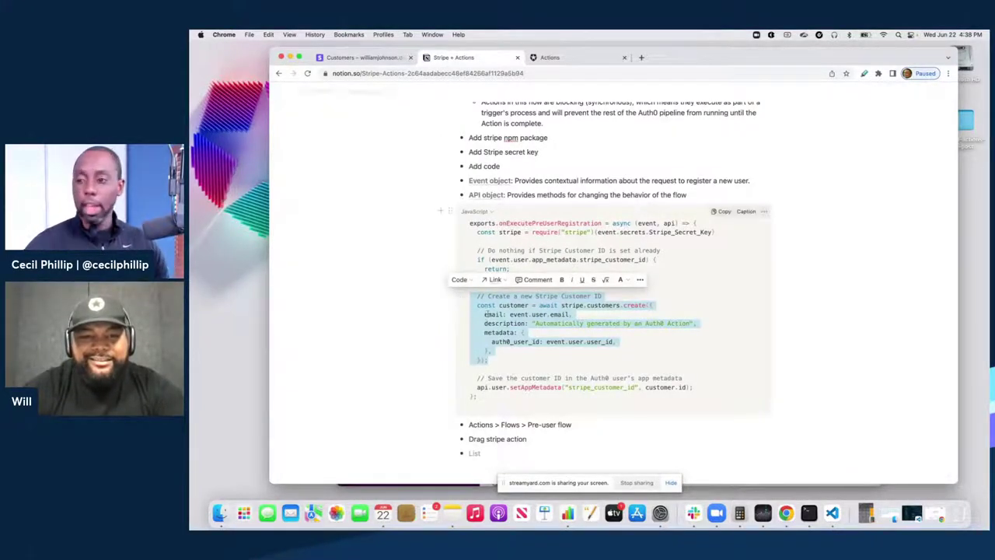
pyautogui.tripleClick(597, 233)
pyautogui.press('super+c')
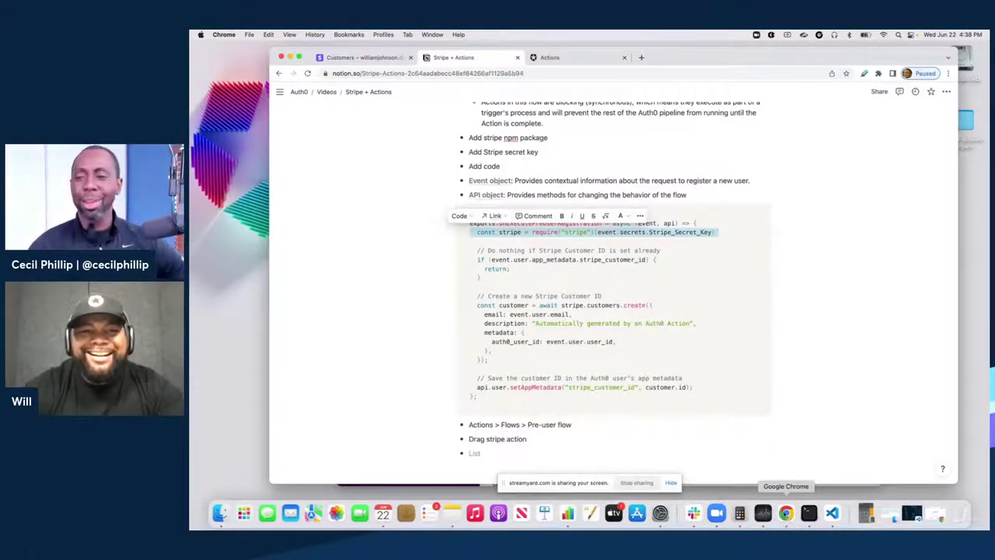
pyautogui.rightClick(786, 513)
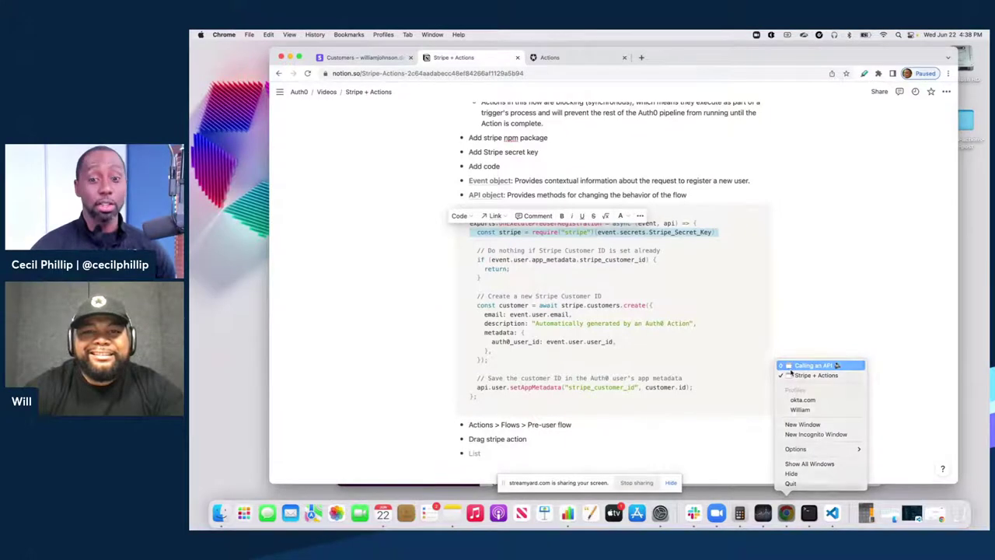
pyautogui.click(832, 364)
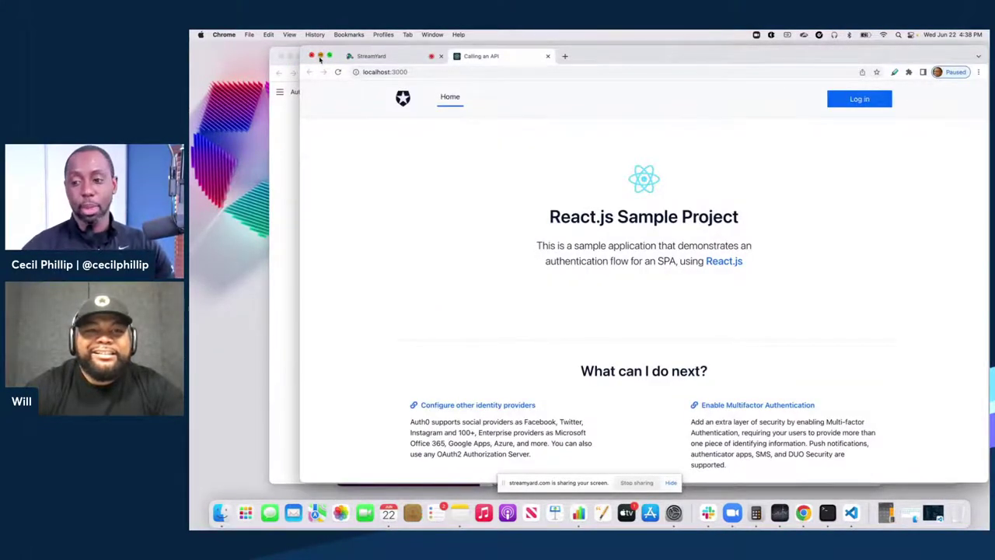
pyautogui.click(320, 58)
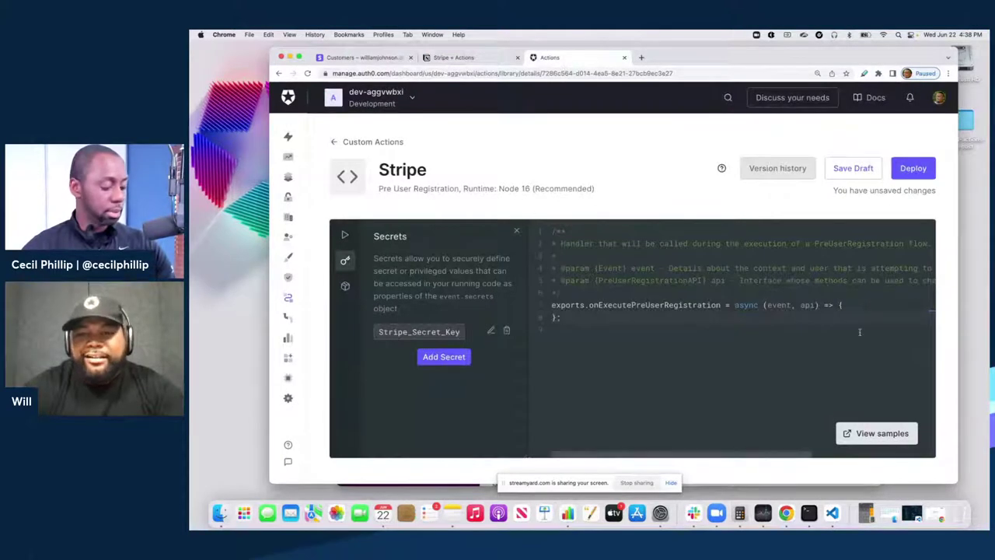
pyautogui.click(846, 305)
pyautogui.press('Return')
pyautogui.press('super+v')
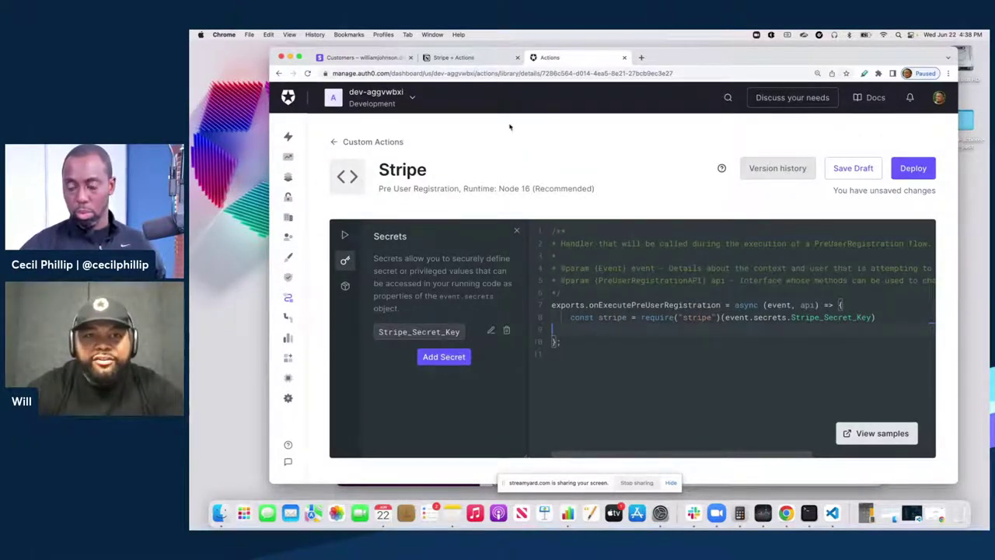
# - Copy the stripe.customers.create block with email, description and auth0_user_id metadata from the notes into the handler, below the require line
pyautogui.click(475, 59)
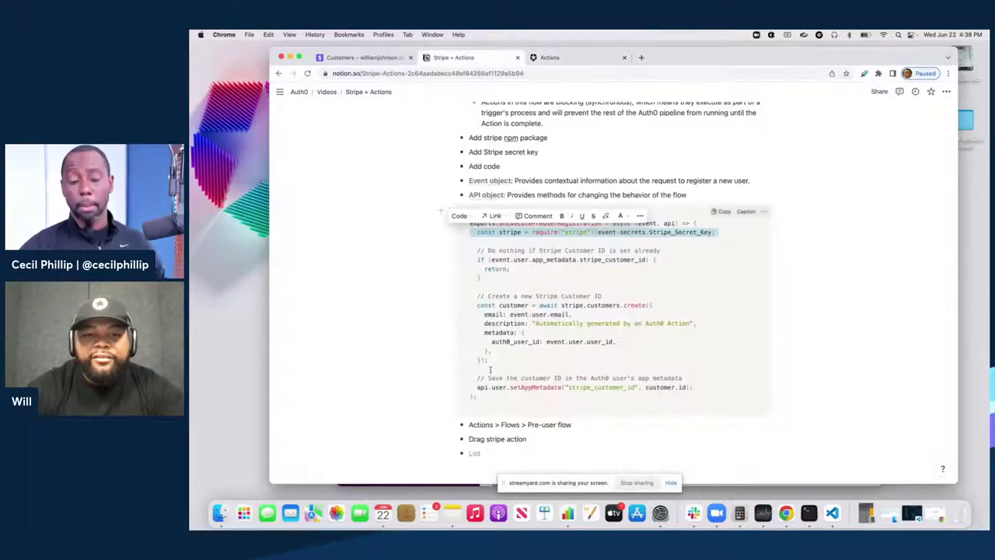
pyautogui.moveTo(491, 361); pyautogui.dragTo(469, 298)
pyautogui.press('super+c')
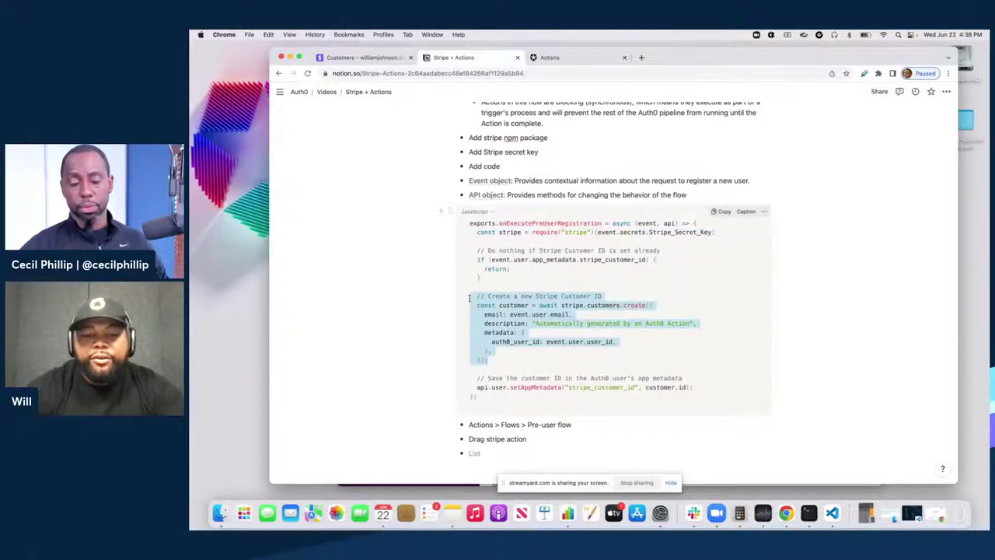
pyautogui.click(559, 61)
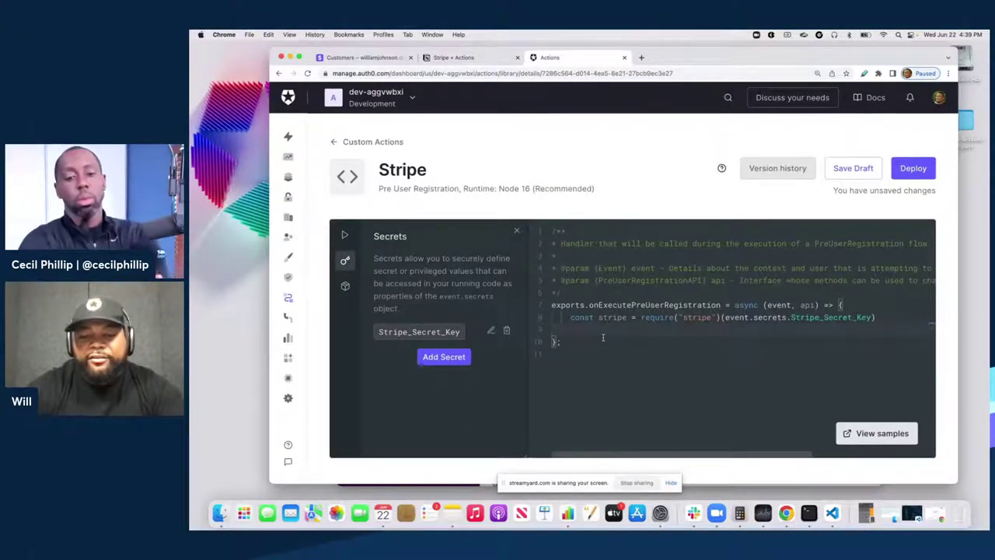
pyautogui.press('Tab')
pyautogui.press('Tab')
pyautogui.press('Return')
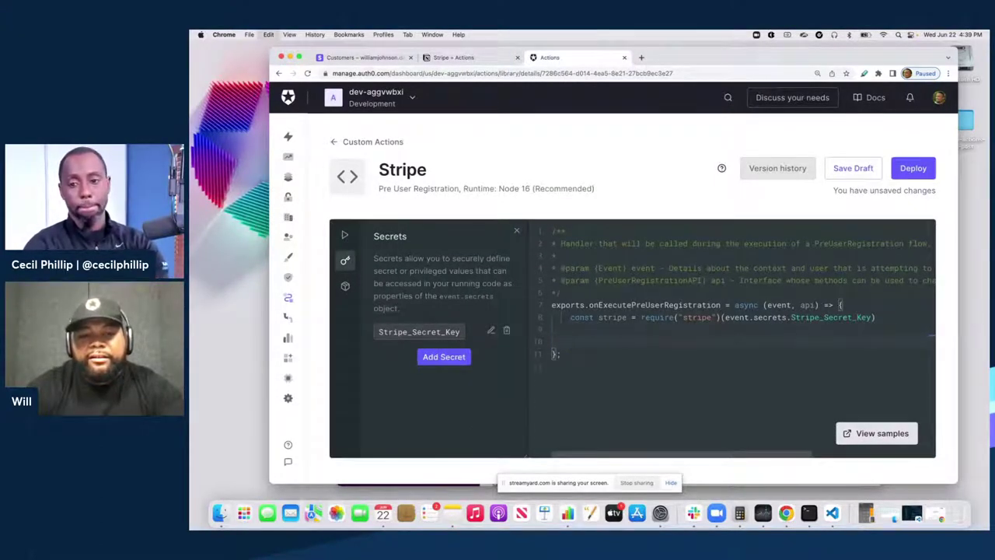
pyautogui.press('super+v')
pyautogui.click(579, 340)
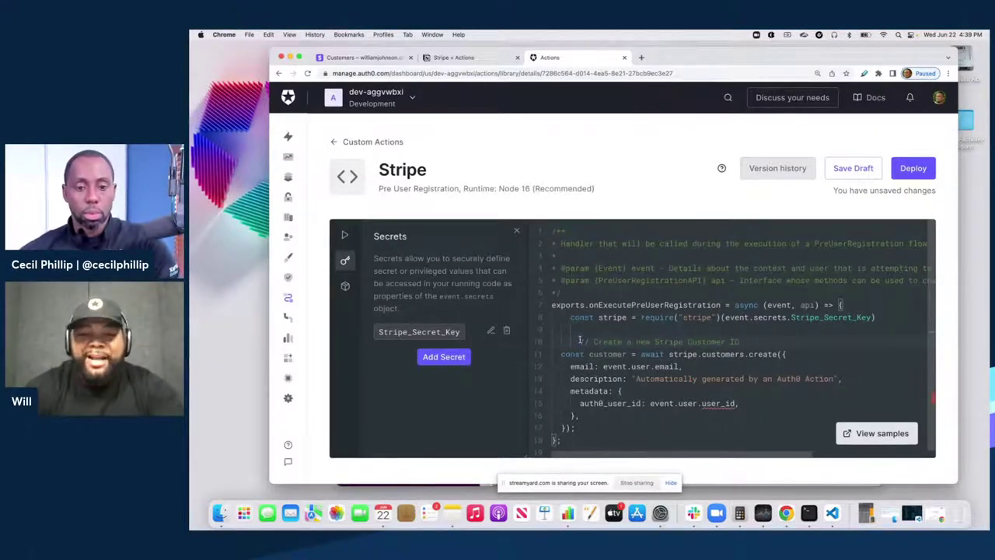
pyautogui.scroll(-1, 604, 376)
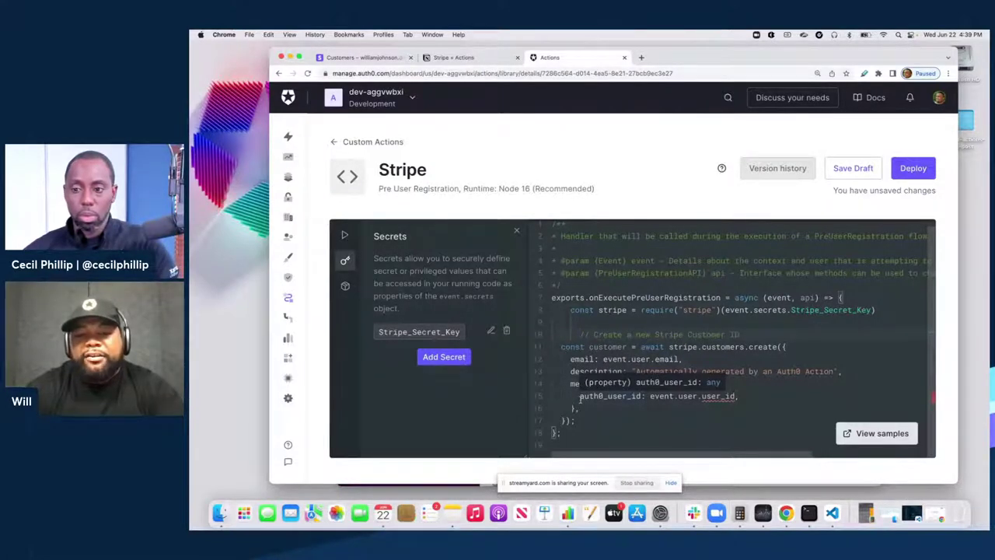
pyautogui.click(651, 396)
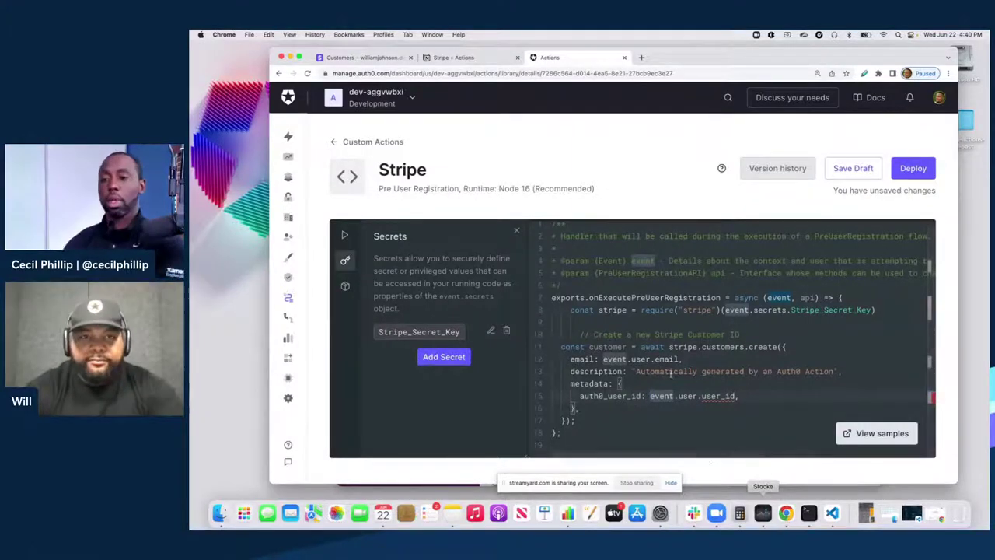
# - Copy the commented api.user.setAppMetadata call saving customer.id as "stripe_customer_id" from the notes to the end of the handler
pyautogui.click(458, 57)
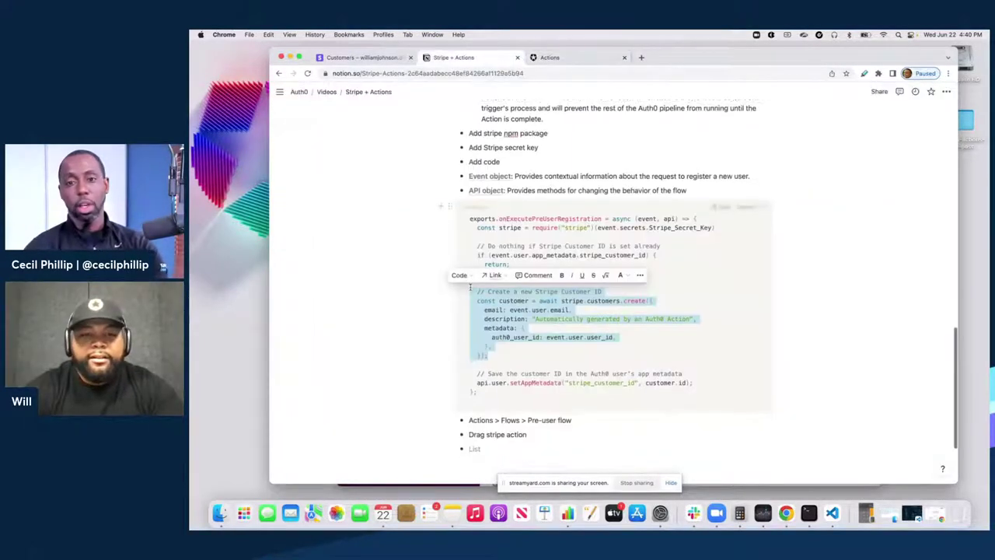
pyautogui.scroll(-2, 497, 311)
pyautogui.click(550, 324)
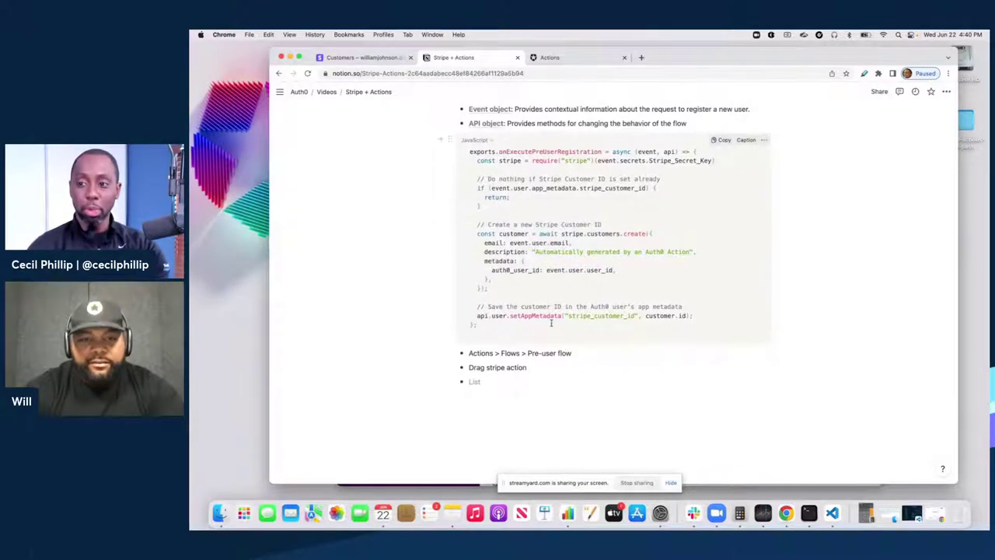
pyautogui.moveTo(705, 318); pyautogui.dragTo(473, 308)
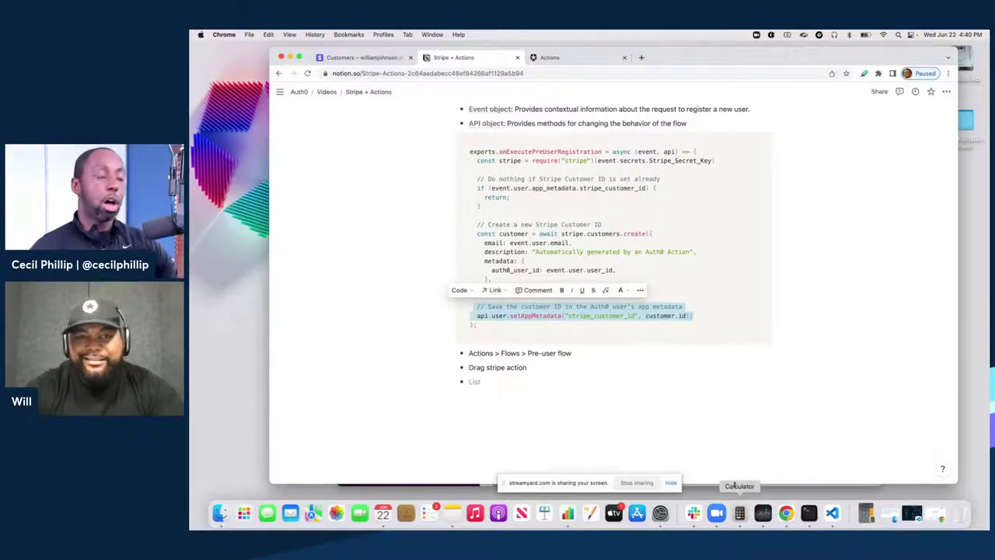
pyautogui.click(579, 59)
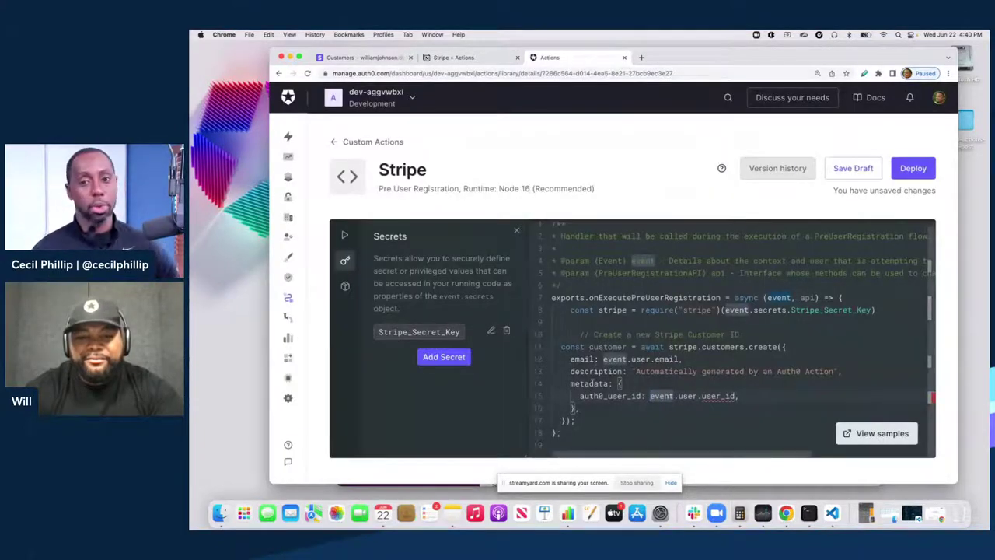
pyautogui.click(585, 423)
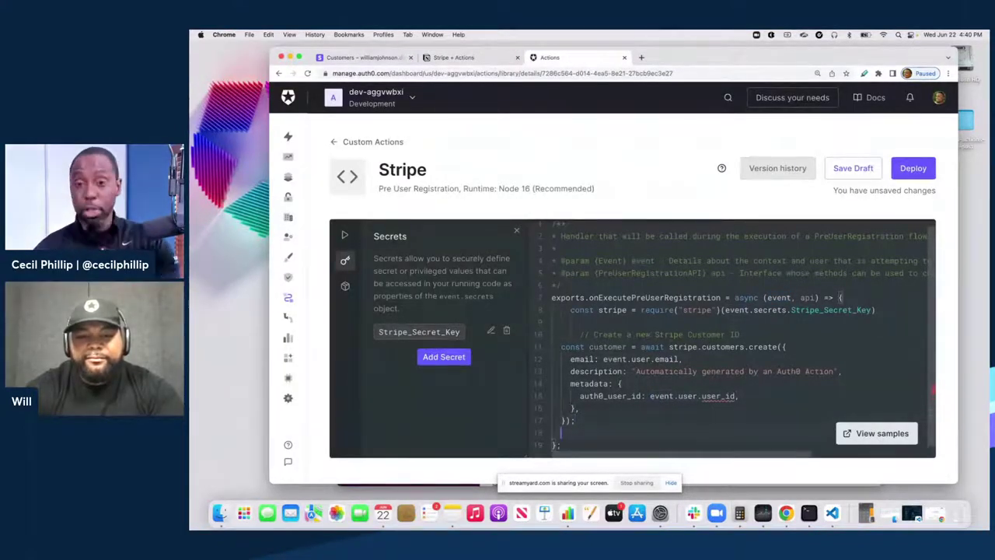
pyautogui.press('Return')
pyautogui.press('Return')
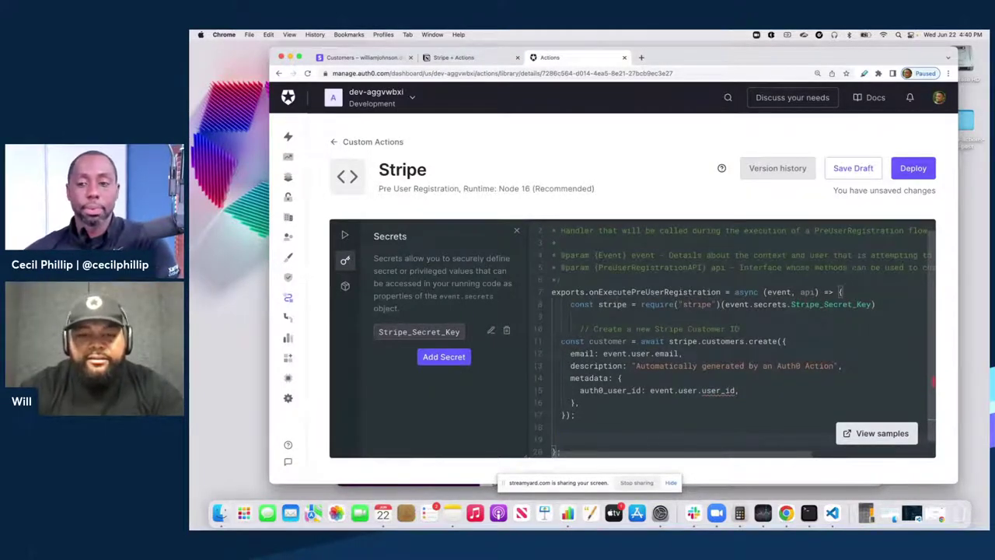
pyautogui.scroll(-1, 608, 427)
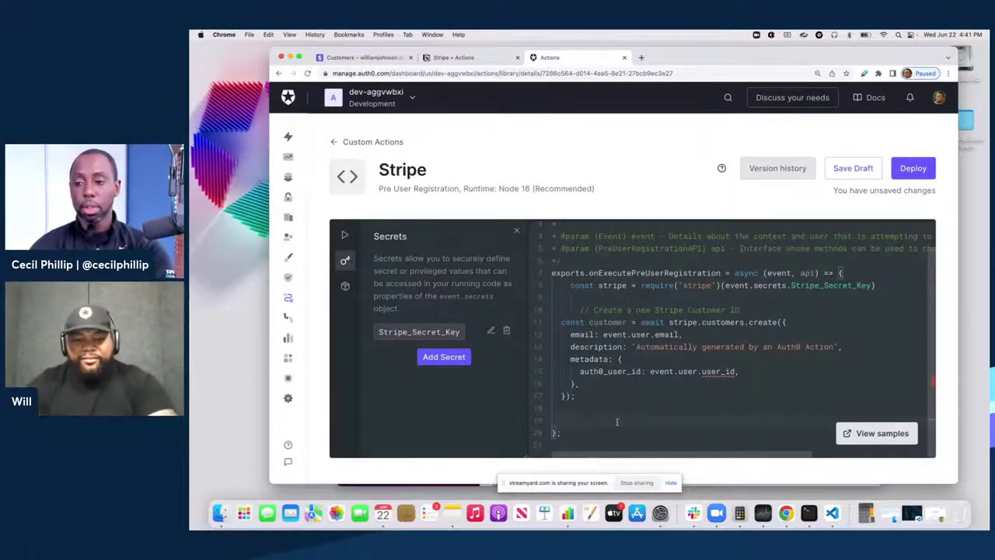
pyautogui.write('// Save the customer ID in the Auth0 user\'s app metadata api.user.setAppMetadata("stripe_customer_id", customer.id);')
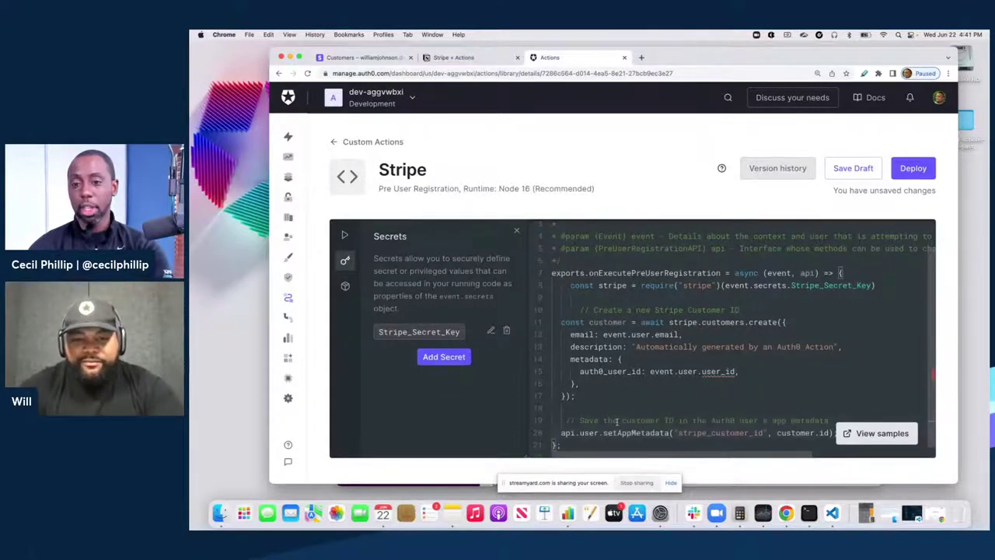
pyautogui.scroll(-1, 688, 398)
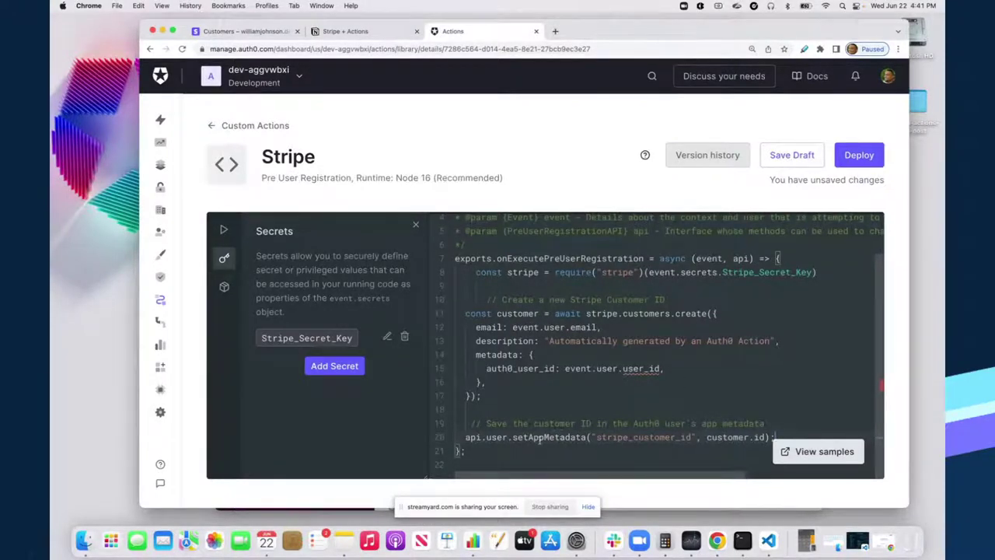
# - Review the setAppMetadata method's description in the handler code and deploy the Stripe action
pyautogui.moveTo(539, 440)
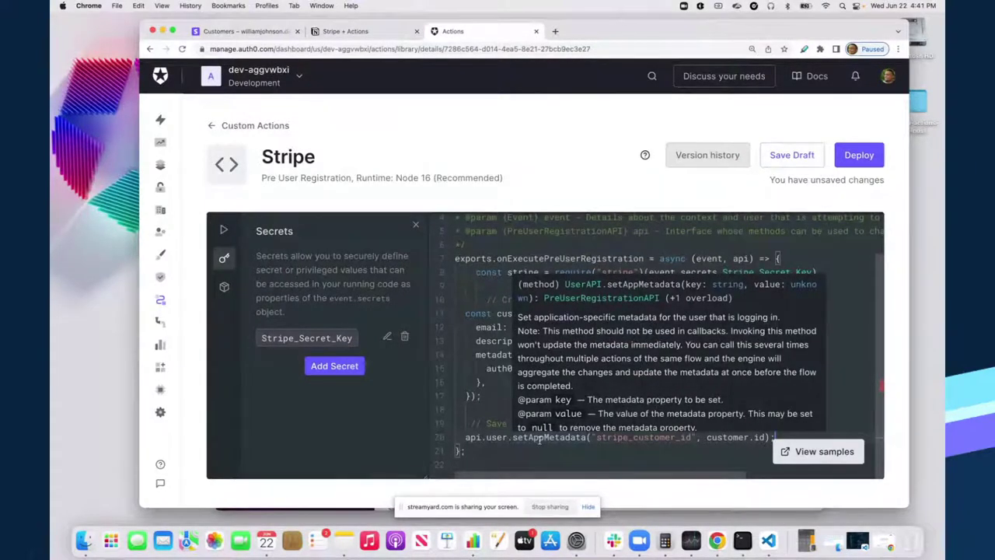
pyautogui.click(492, 386)
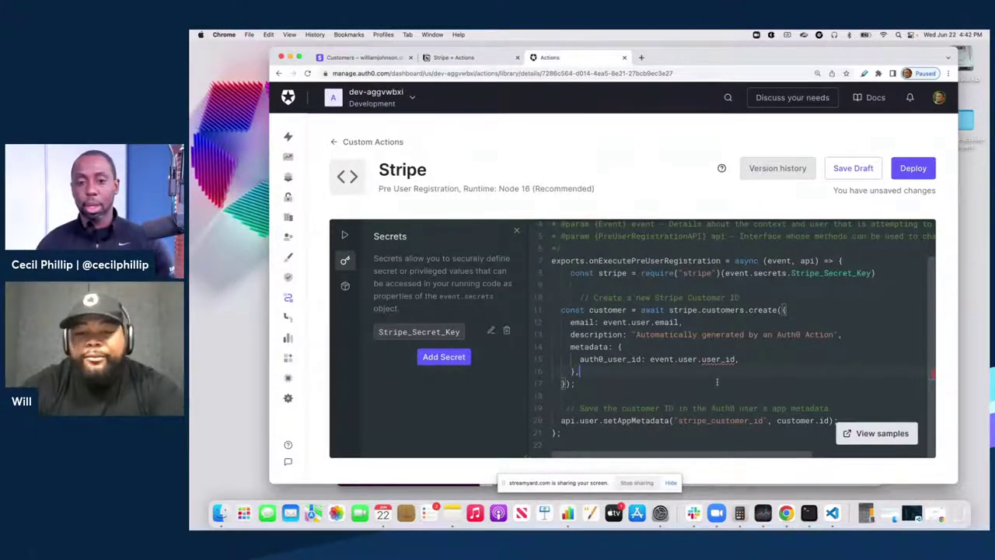
pyautogui.click(495, 60)
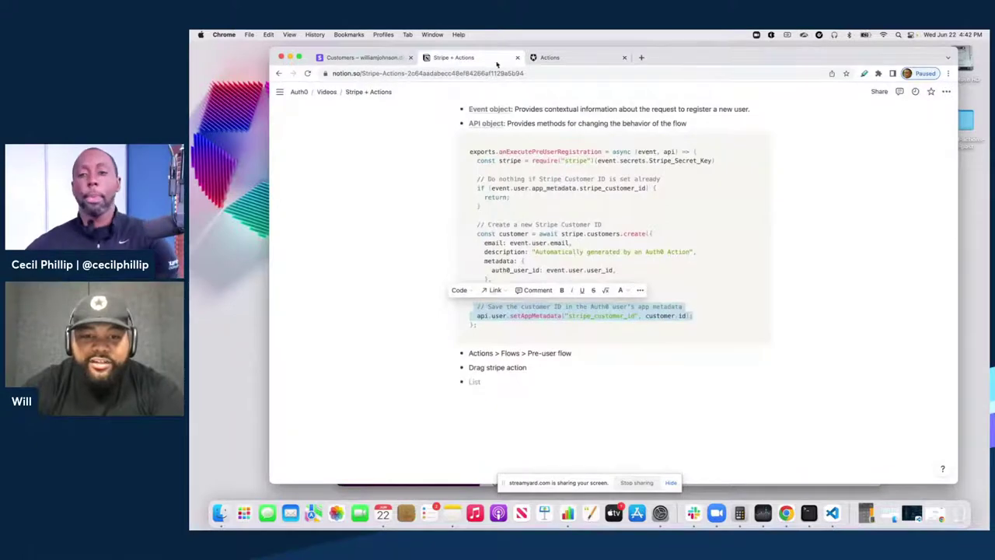
pyautogui.click(563, 58)
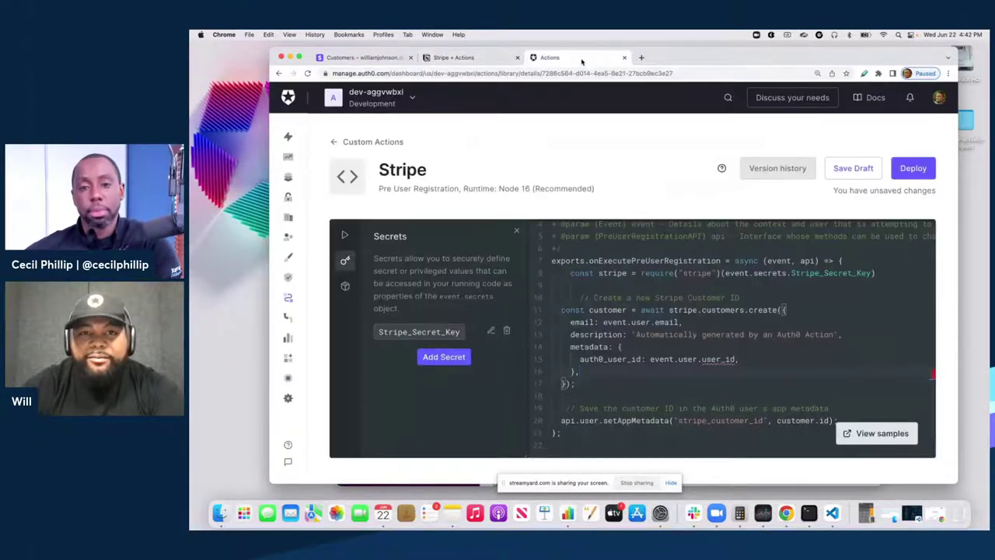
pyautogui.click(912, 171)
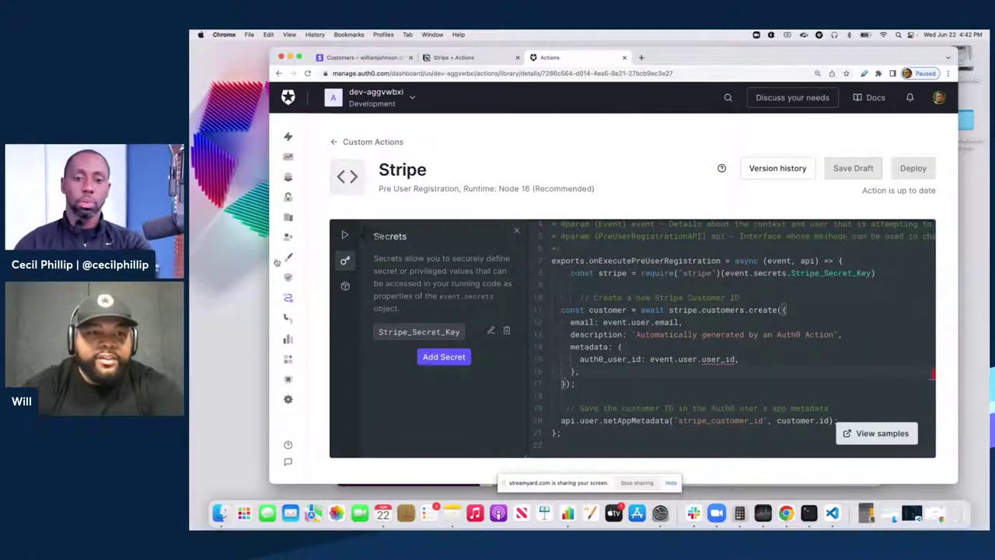
pyautogui.moveTo(289, 358)
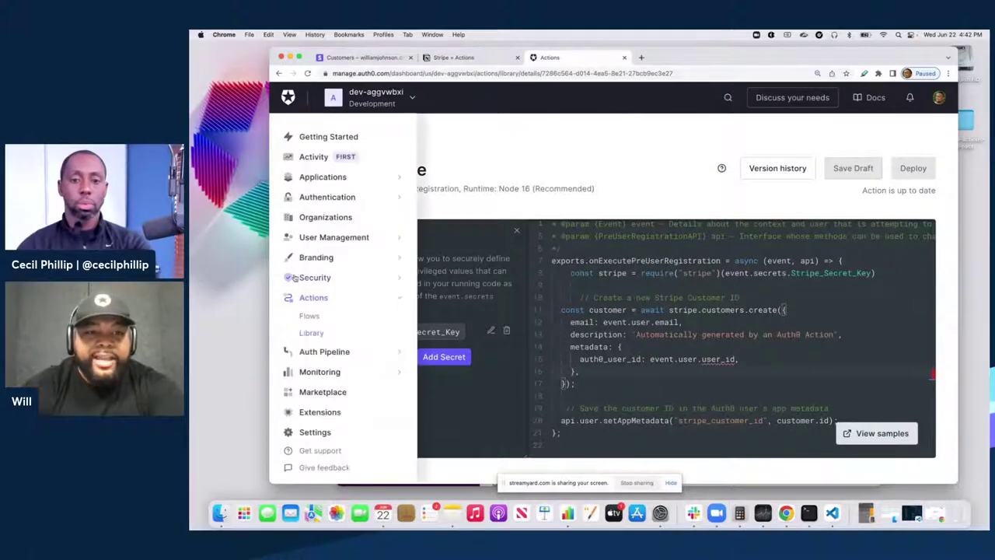
# - Open the first listed user's details and examine their user_metadata and app_metadata
pyautogui.click(335, 237)
pyautogui.click(311, 255)
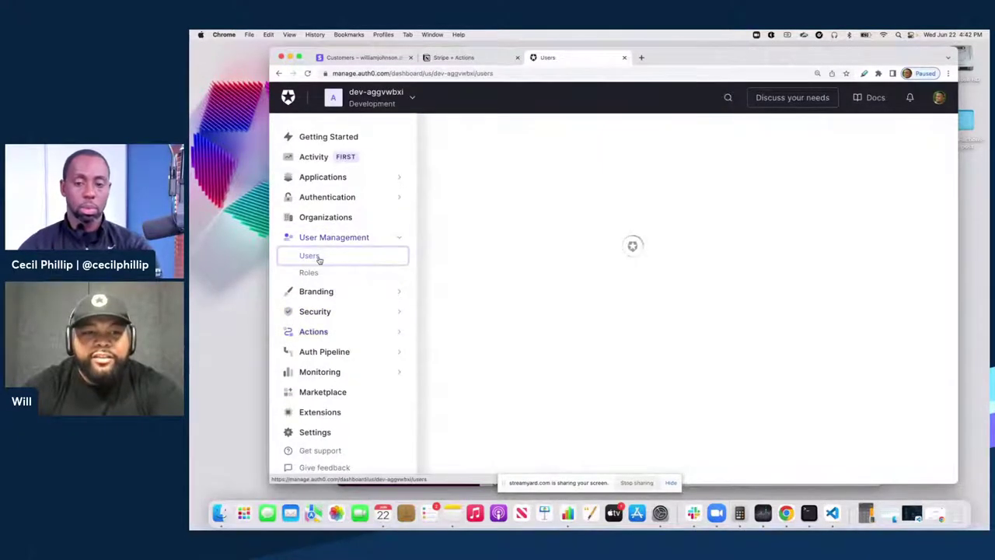
pyautogui.click(480, 285)
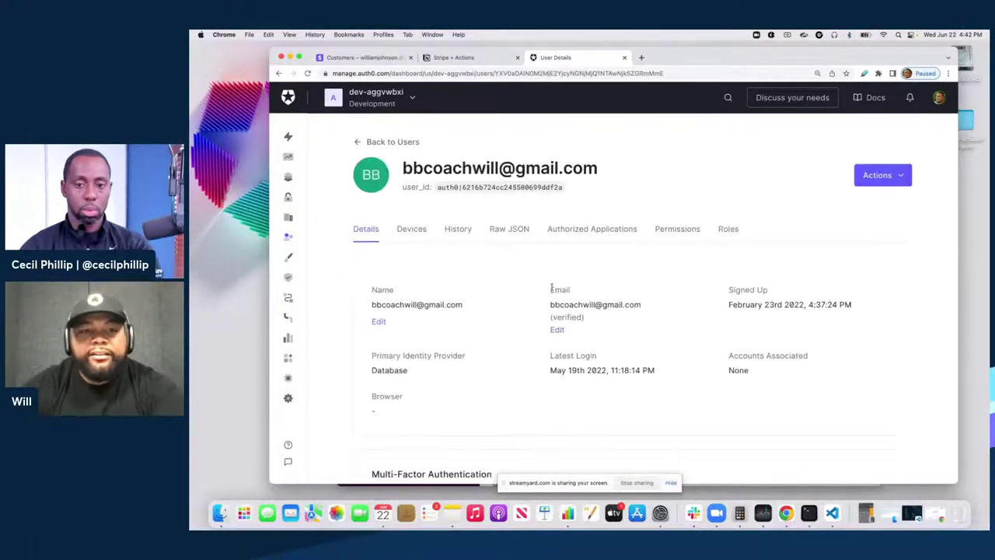
pyautogui.scroll(-10, 505, 303)
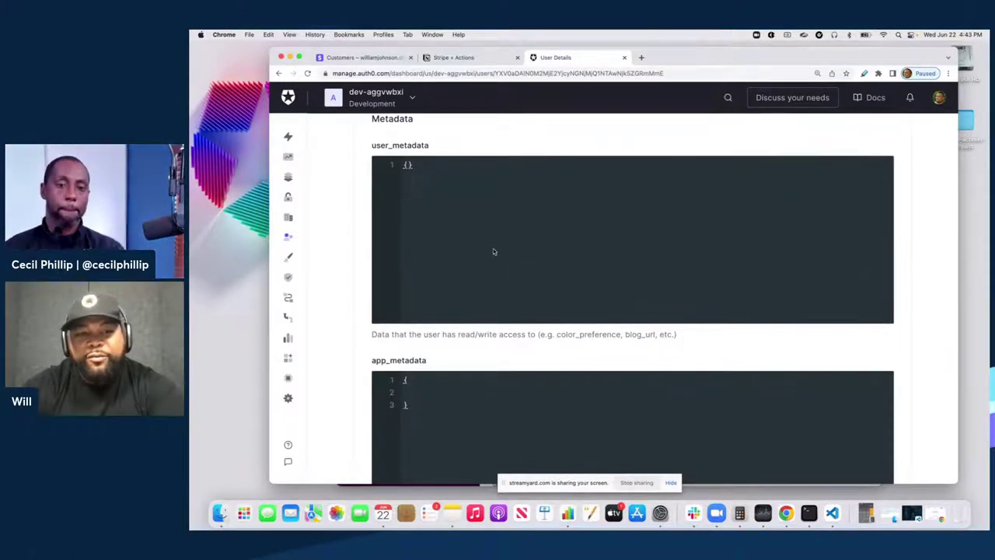
pyautogui.scroll(-4, 493, 247)
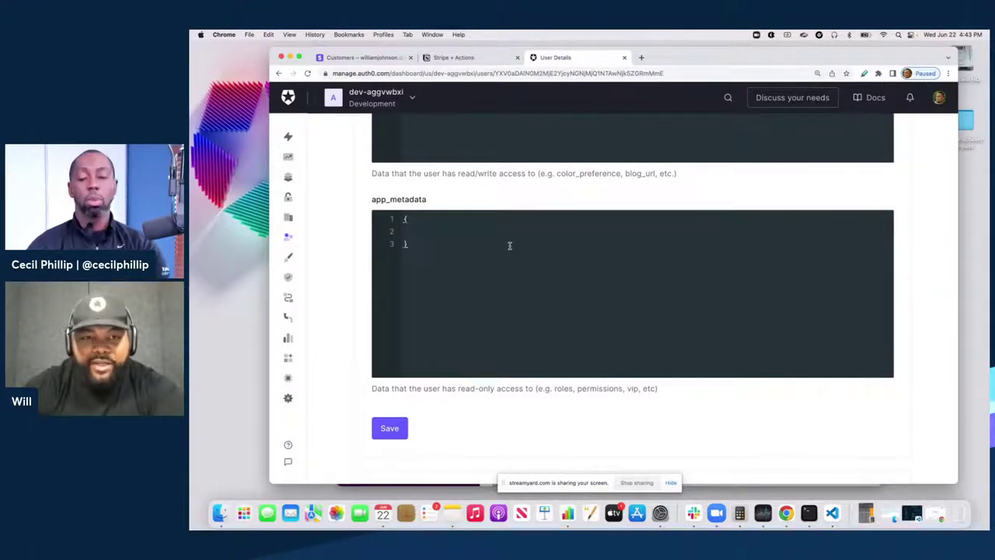
pyautogui.scroll(3, 411, 233)
pyautogui.scroll(2, 411, 233)
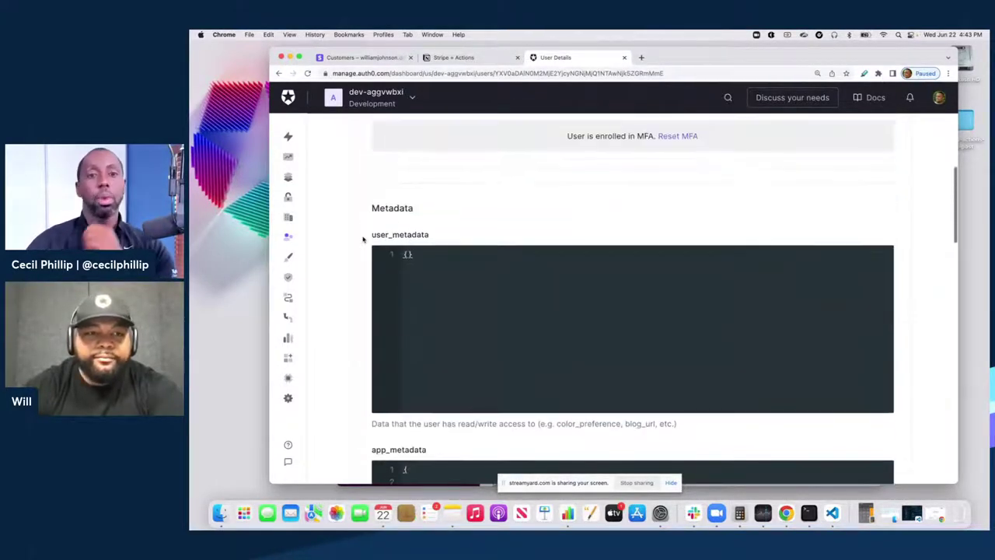
# - Add the custom Stripe action between Start and Complete in the Pre User Registration flow and apply the change
pyautogui.moveTo(288, 233)
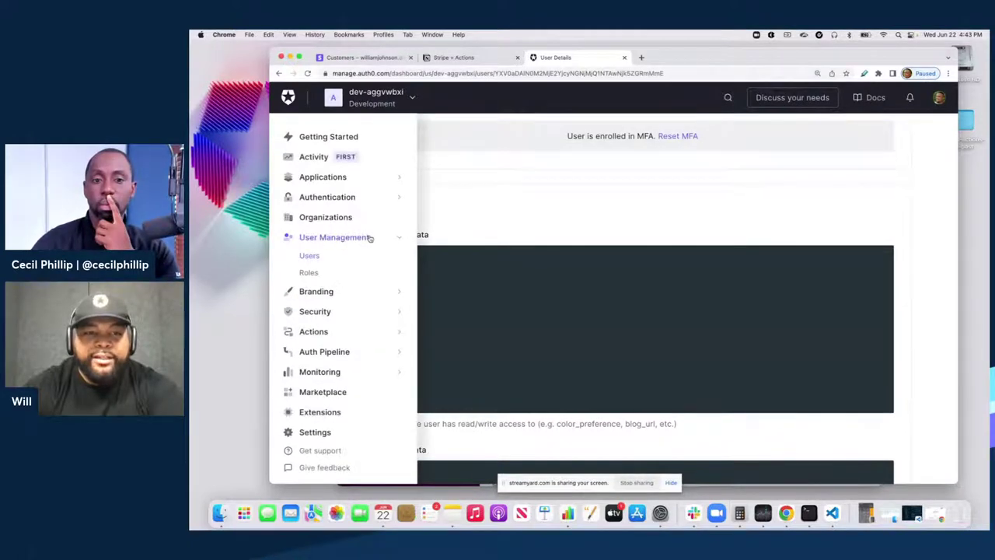
pyautogui.click(329, 331)
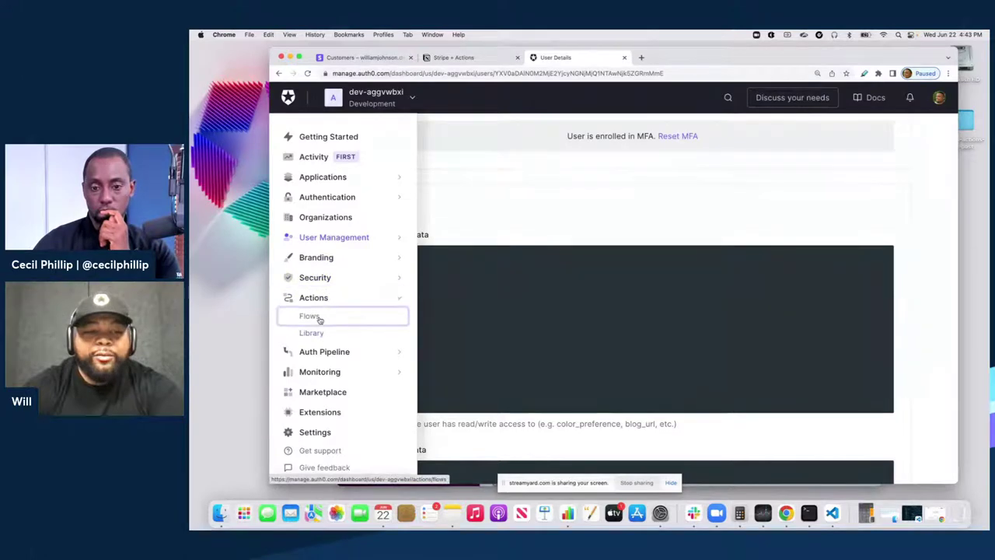
pyautogui.click(316, 318)
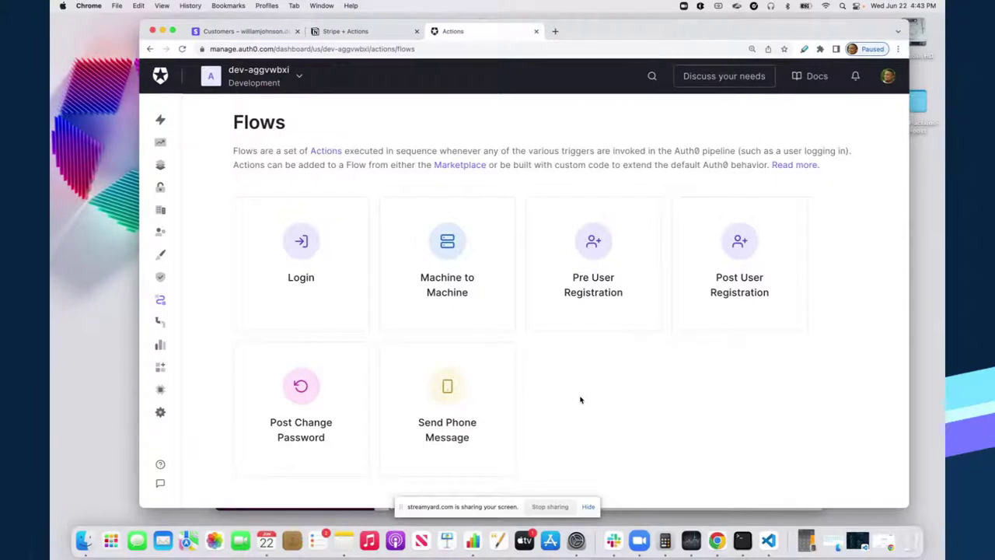
pyautogui.click(594, 259)
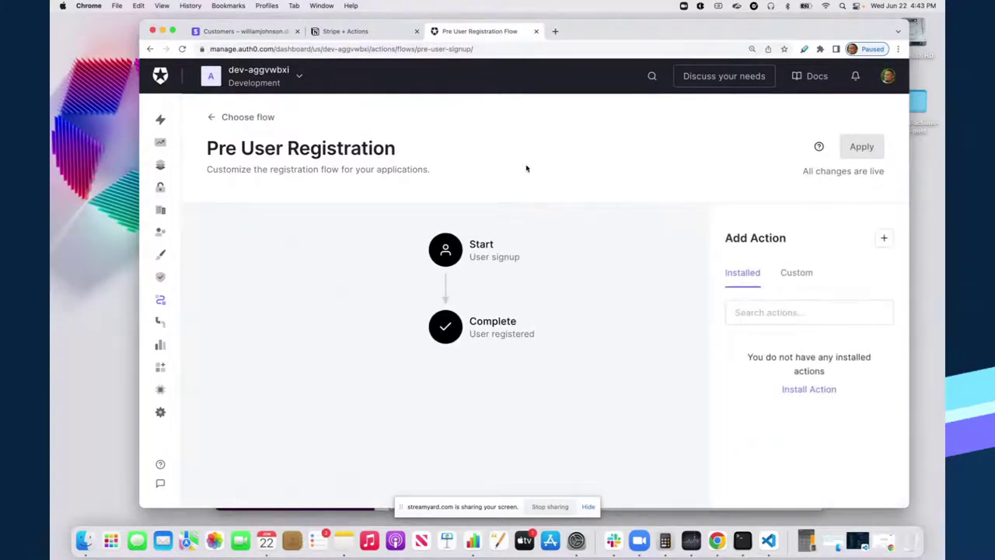
pyautogui.click(796, 274)
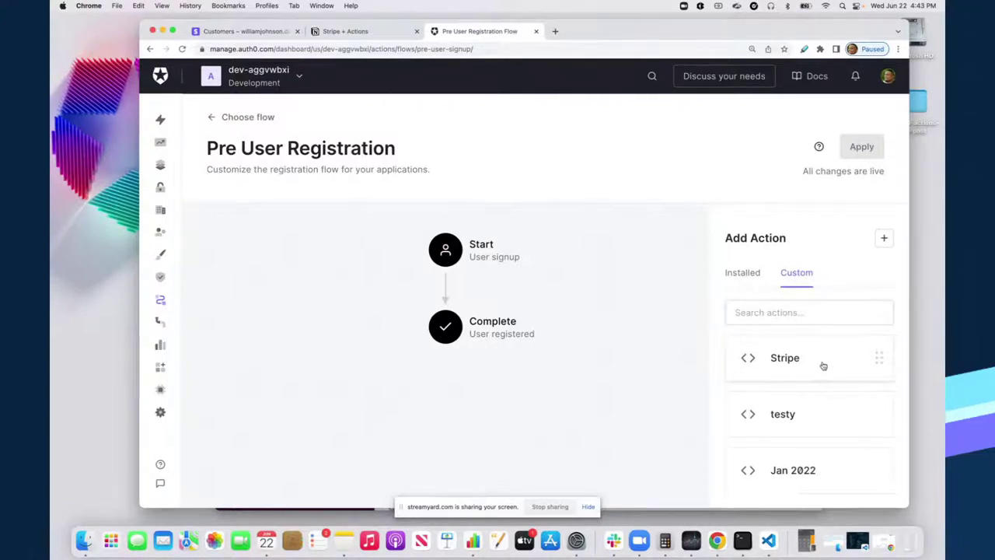
pyautogui.moveTo(823, 364); pyautogui.dragTo(438, 290)
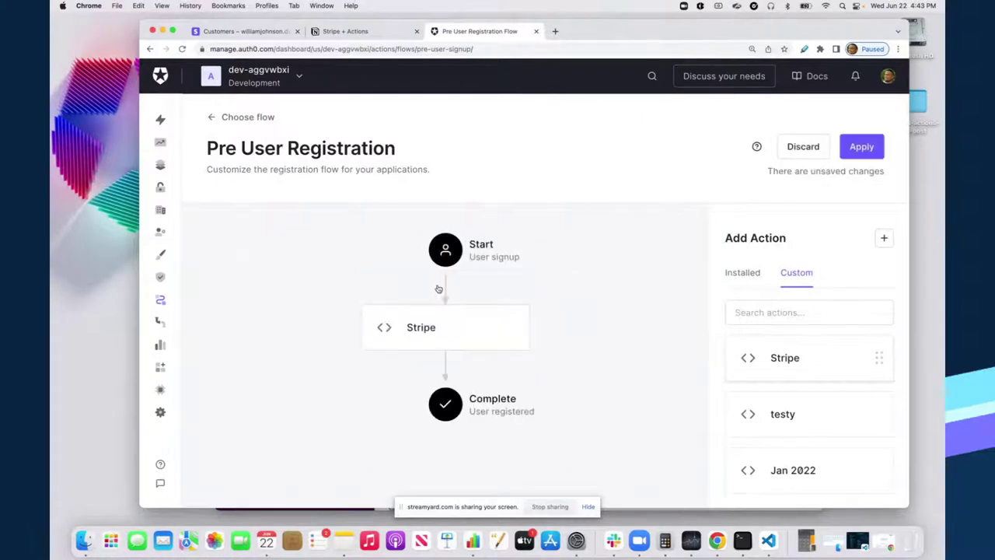
pyautogui.scroll(-2, 736, 237)
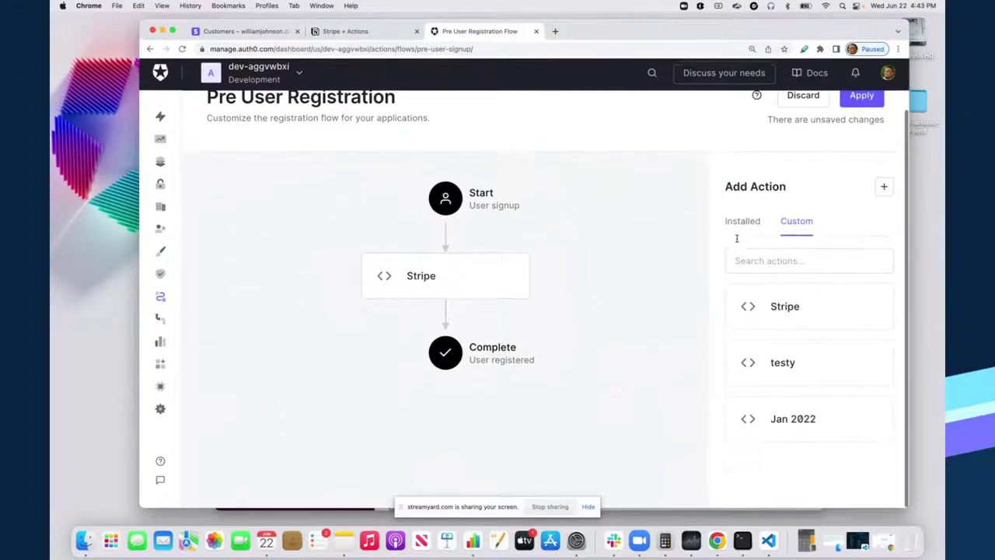
pyautogui.scroll(3, 826, 204)
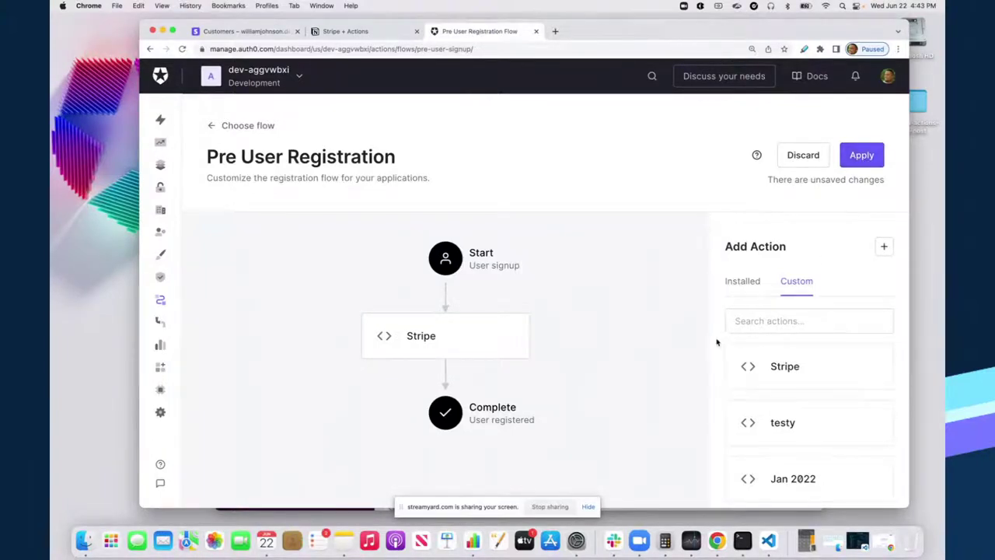
pyautogui.scroll(-2, 429, 430)
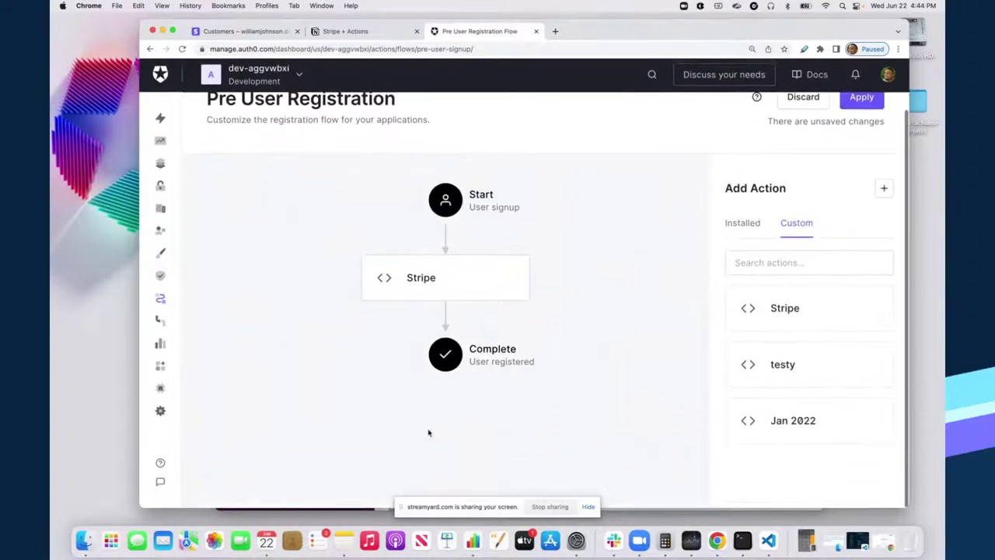
pyautogui.scroll(2, 575, 438)
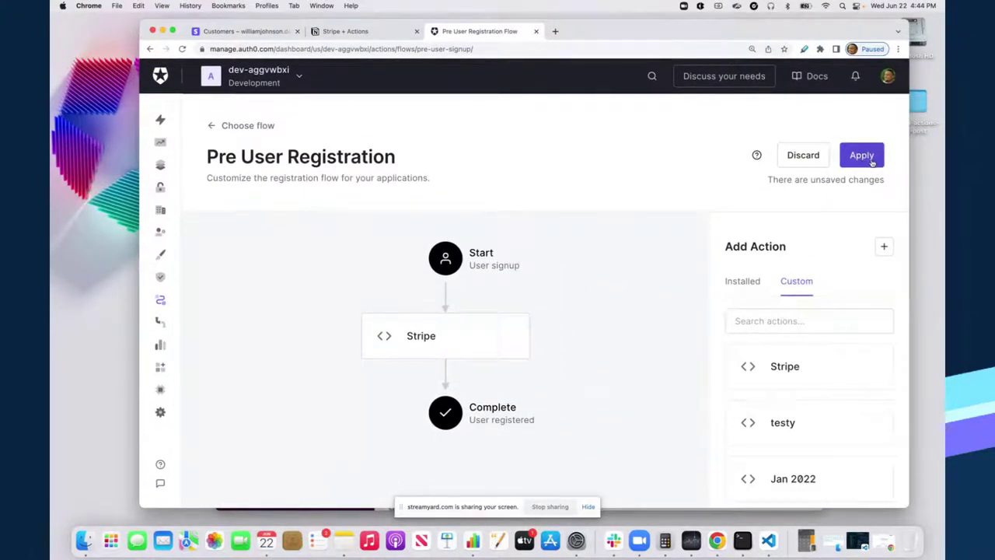
pyautogui.click(872, 158)
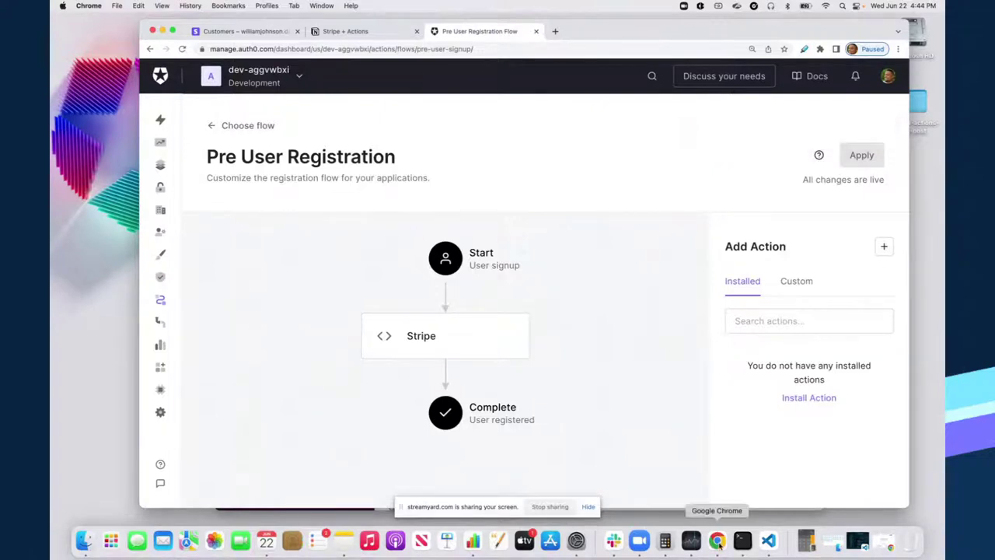
# - Bring up the browser window with the React.js Sample Project at localhost:3000, view it and minimize it
pyautogui.click(713, 544)
pyautogui.rightClick(713, 544)
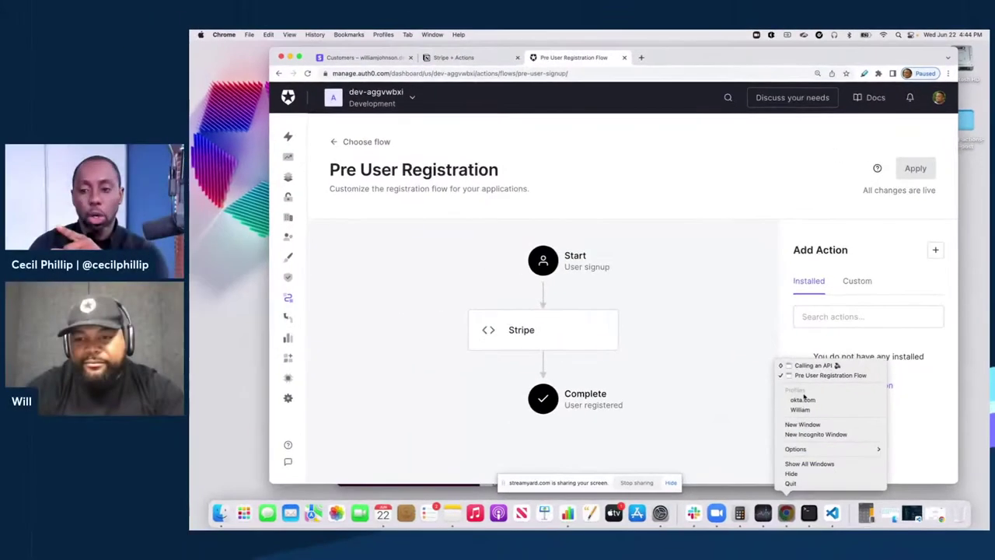
pyautogui.click(806, 373)
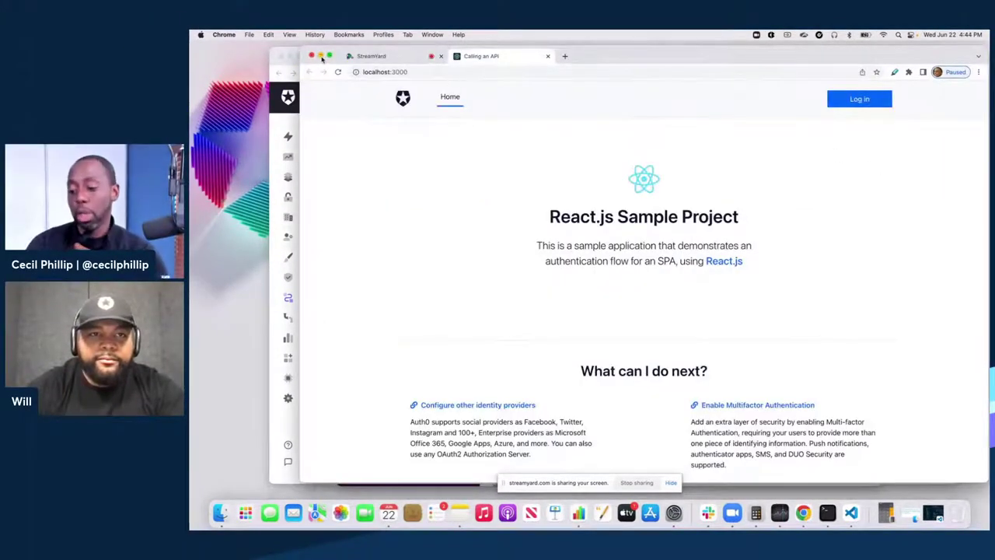
pyautogui.click(320, 57)
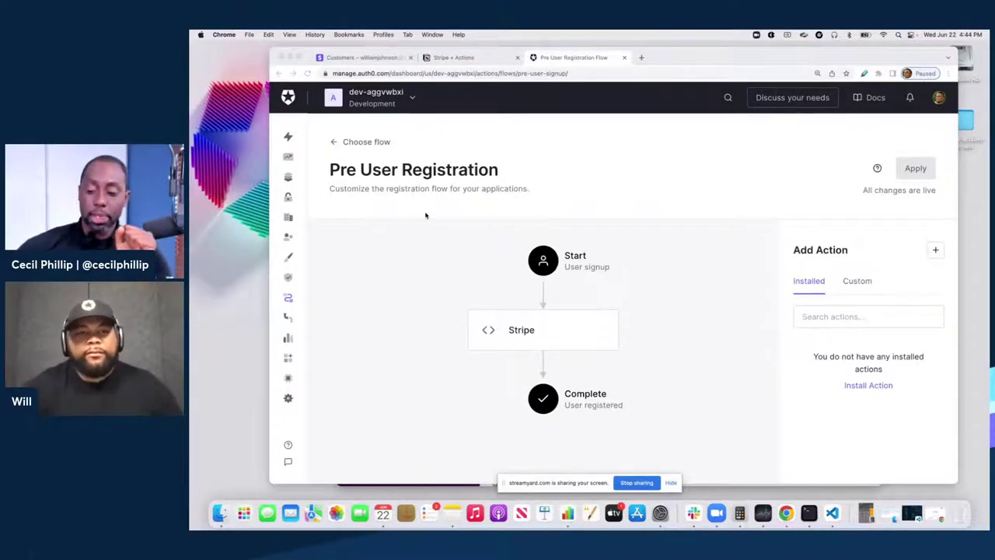
# - Leave the Pre User Registration flow and open the Stripe action from the library's custom actions
pyautogui.click(367, 147)
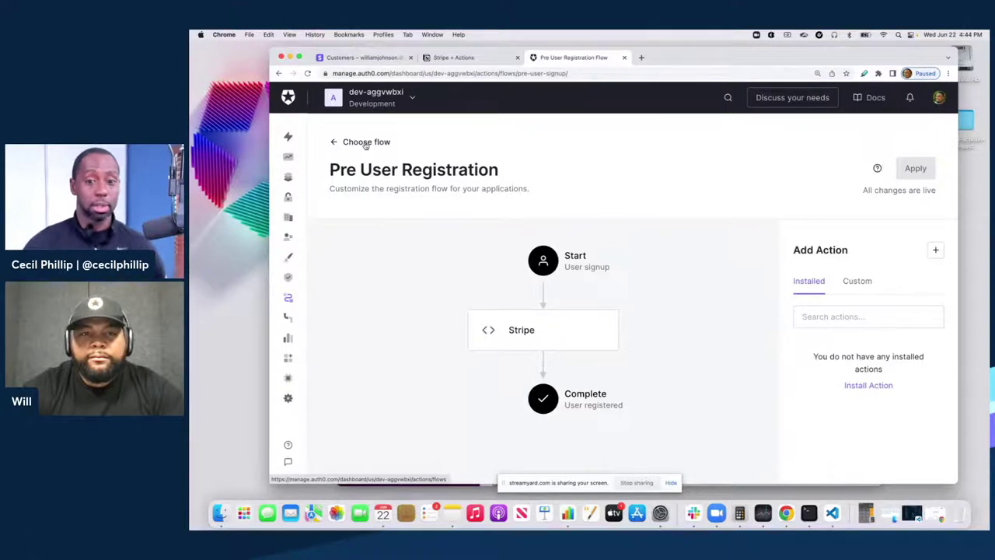
pyautogui.click(366, 142)
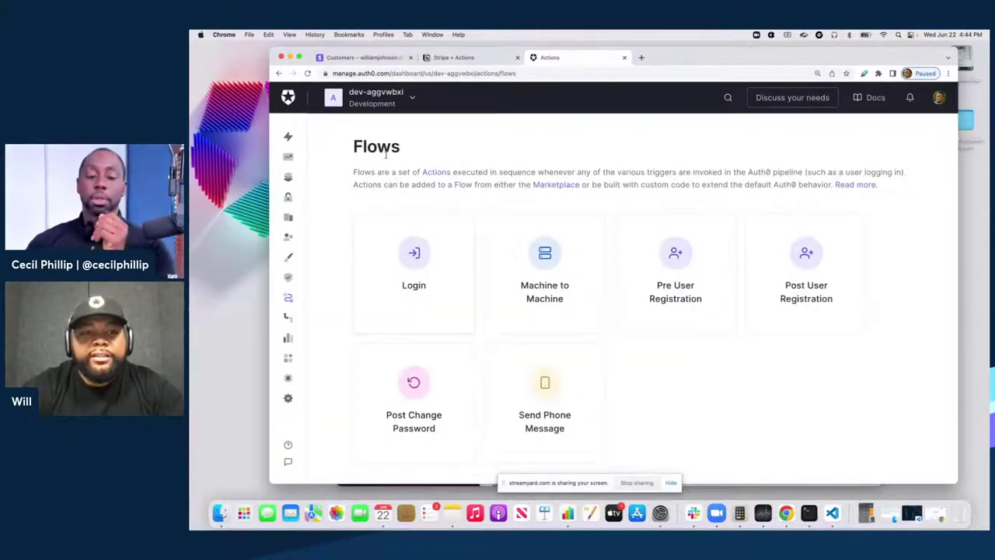
pyautogui.moveTo(307, 333)
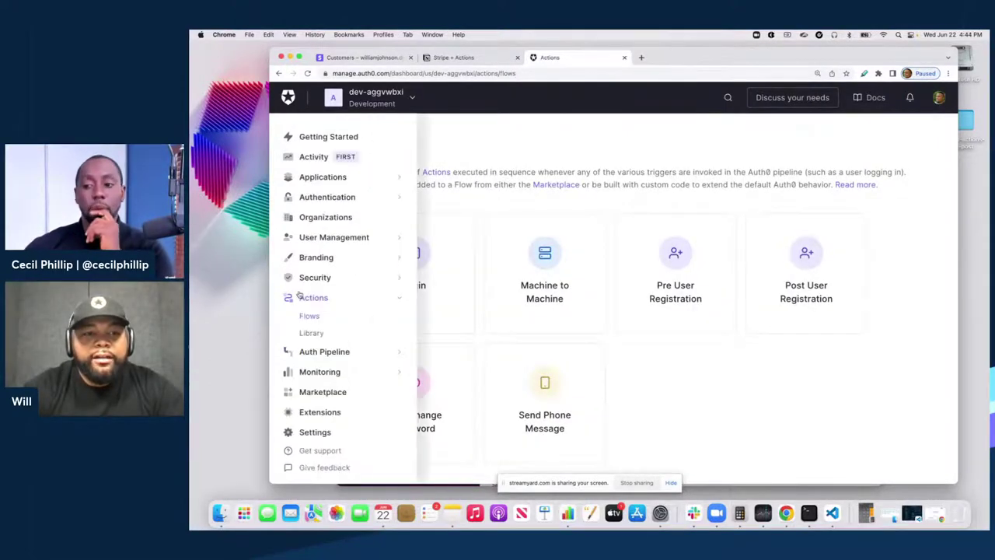
pyautogui.click(312, 334)
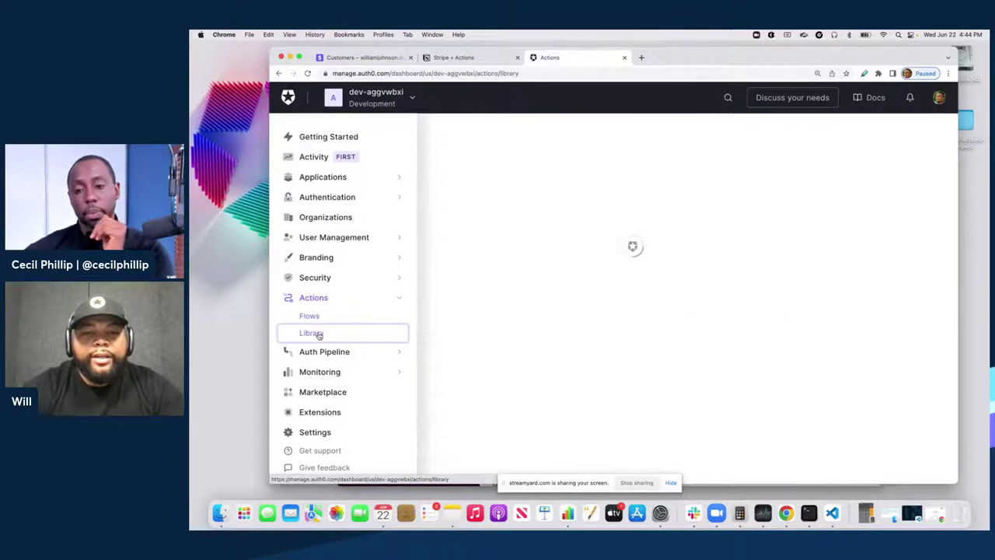
pyautogui.click(416, 215)
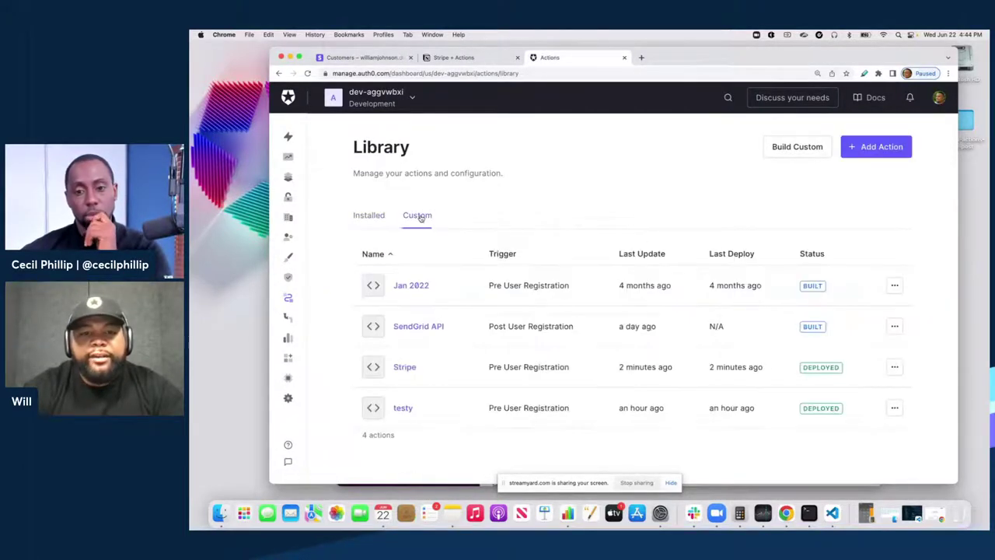
pyautogui.click(406, 366)
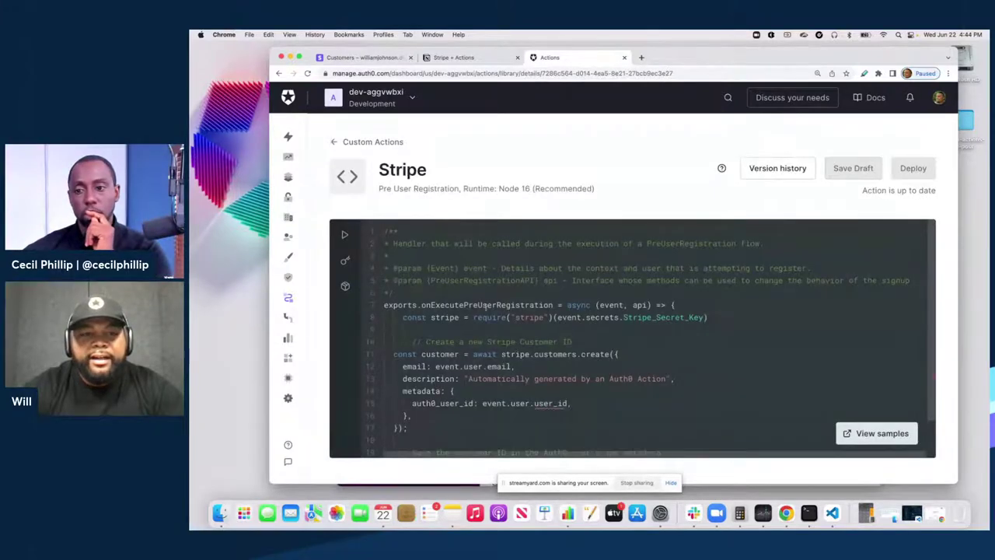
# - Run a test of the Stripe action with the sample event, review the test results and close them
pyautogui.click(345, 235)
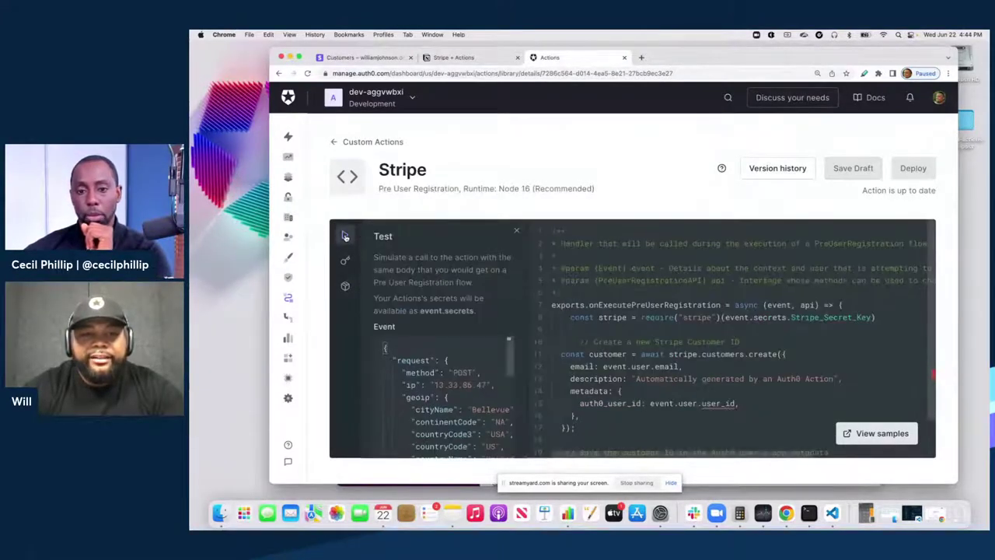
pyautogui.scroll(-10, 478, 333)
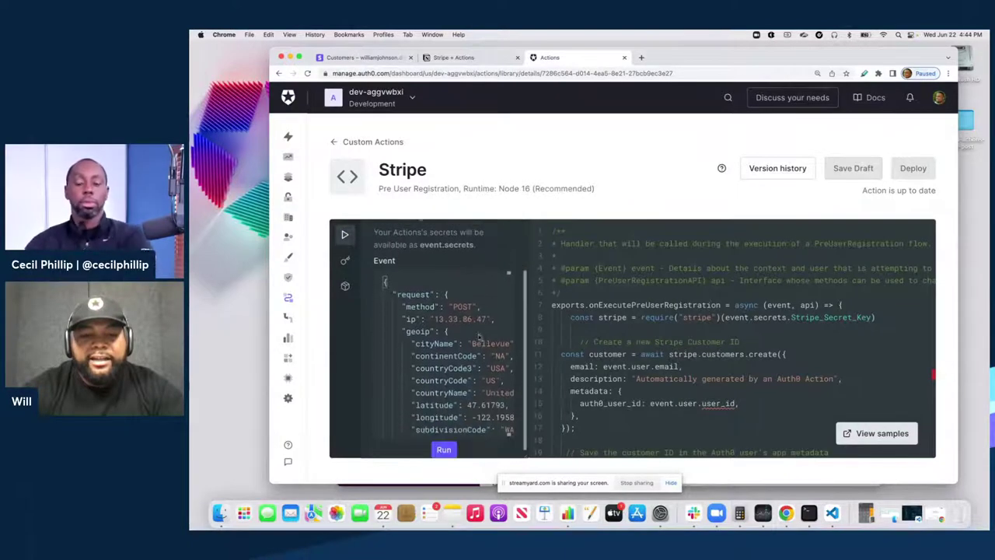
pyautogui.scroll(-3, 478, 333)
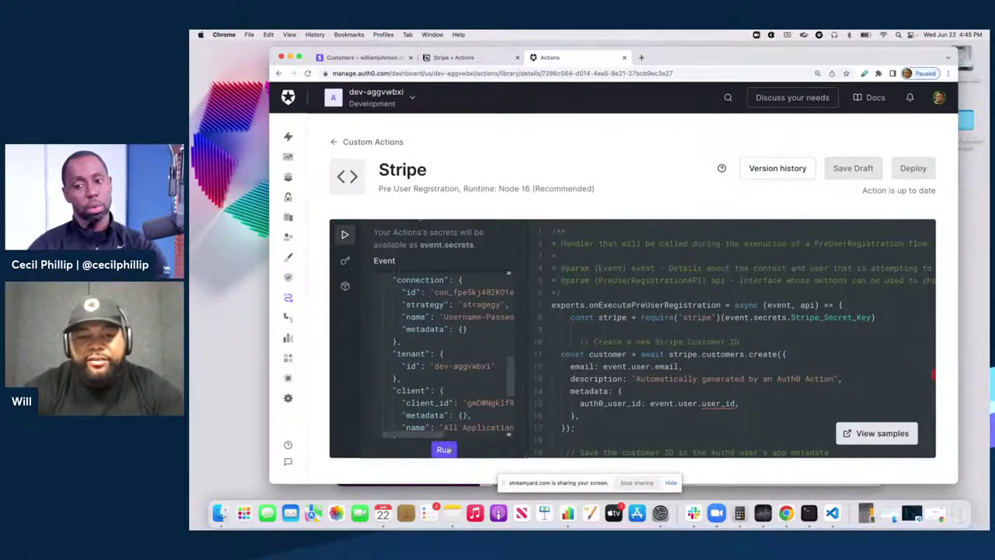
pyautogui.click(446, 450)
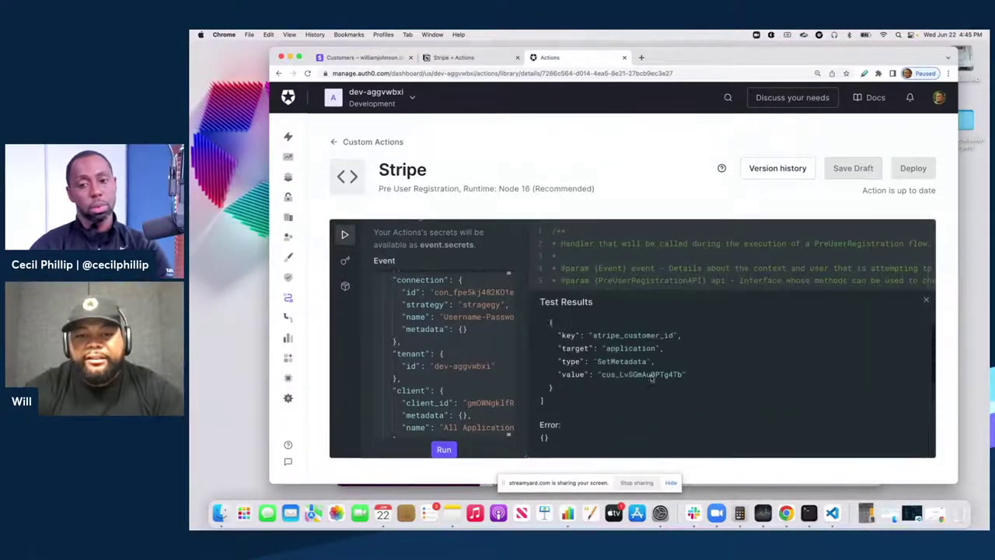
pyautogui.scroll(1, 637, 389)
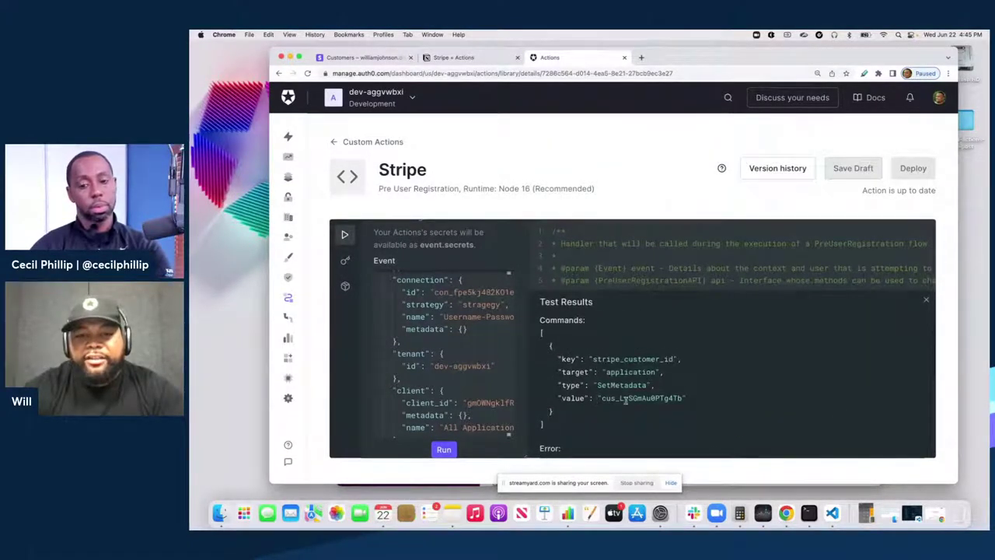
pyautogui.scroll(-5, 634, 373)
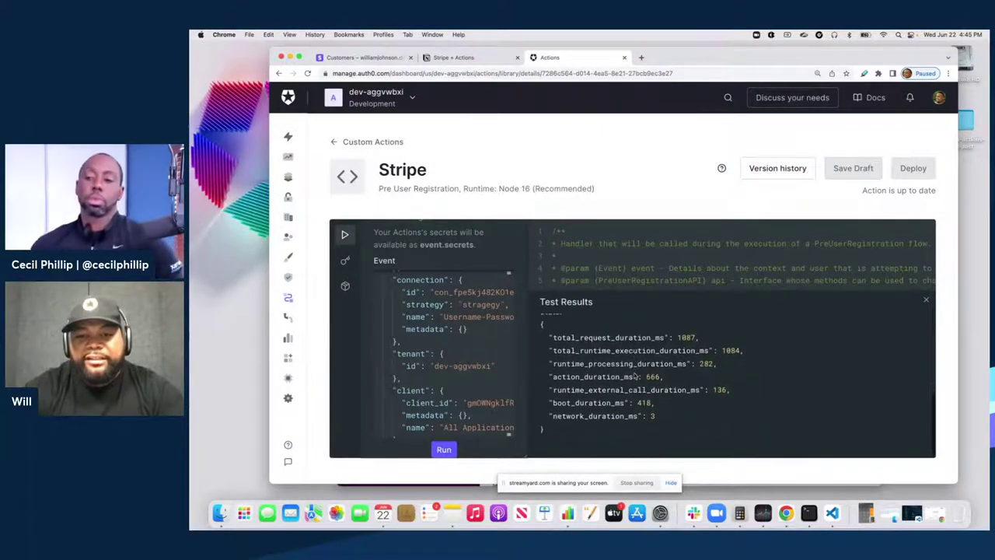
pyautogui.click(925, 300)
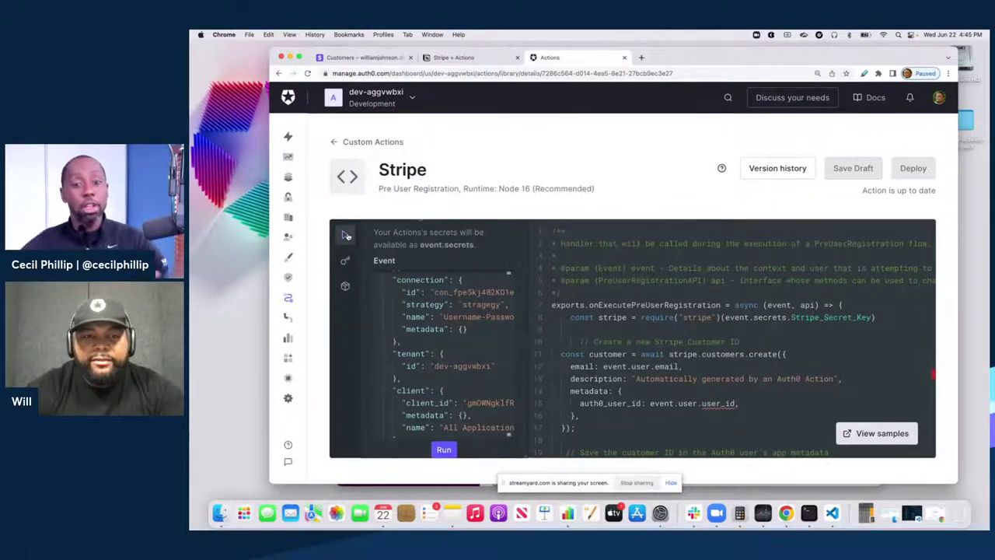
# - View the Stripe action's version history and return to its code editor
pyautogui.moveTo(303, 289)
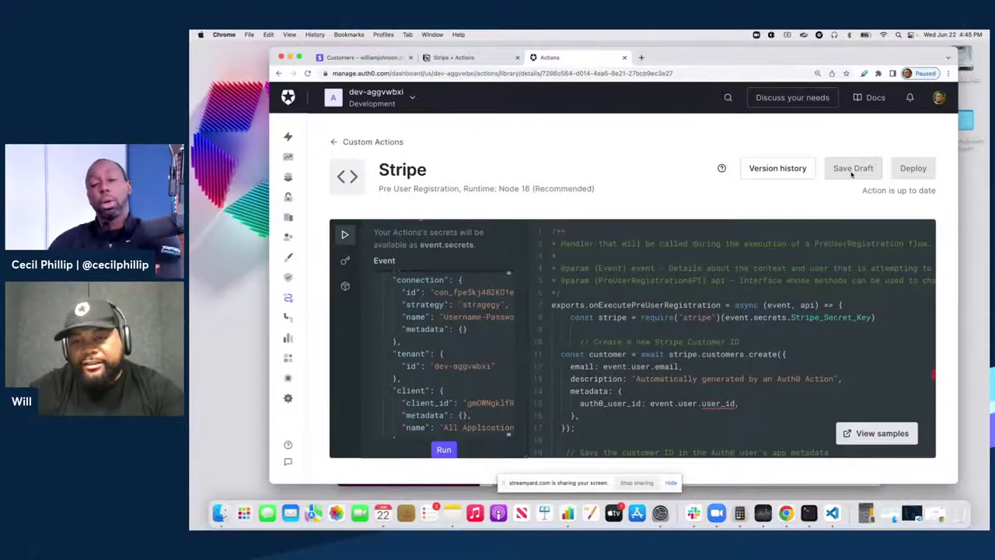
pyautogui.click(781, 169)
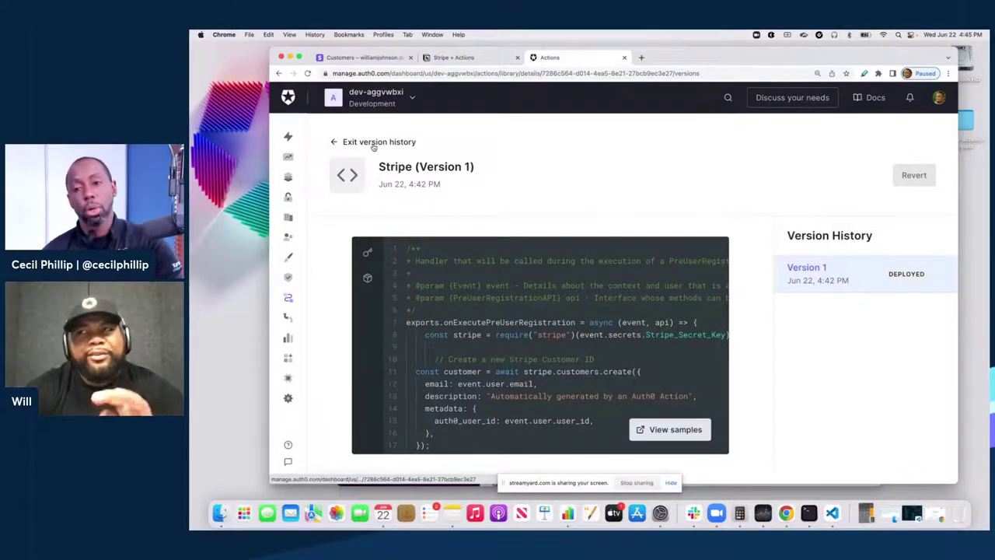
pyautogui.click(374, 145)
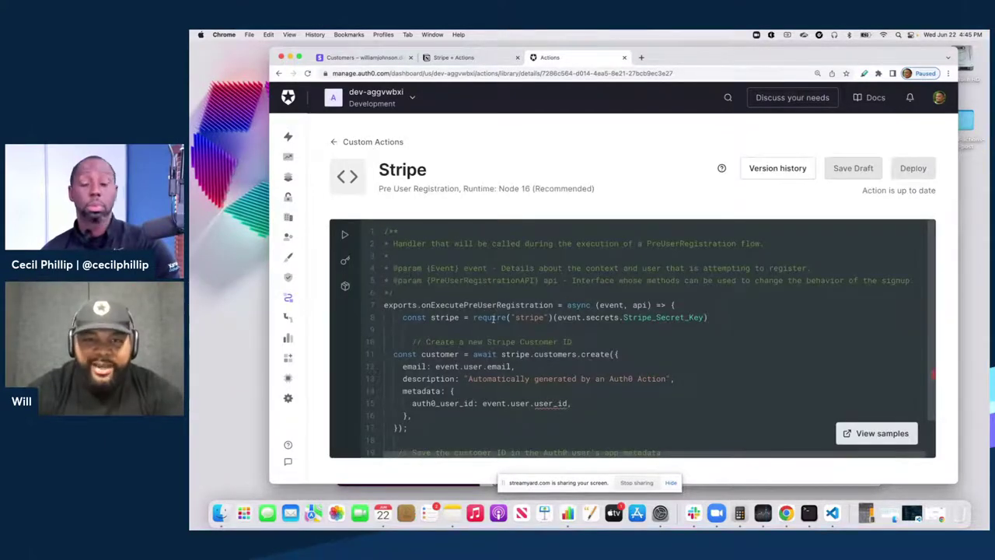
# - Bring up the browser window with the React.js Sample Project, view it and return to the Stripe action's code editor
pyautogui.scroll(-2, 493, 318)
pyautogui.scroll(2, 493, 318)
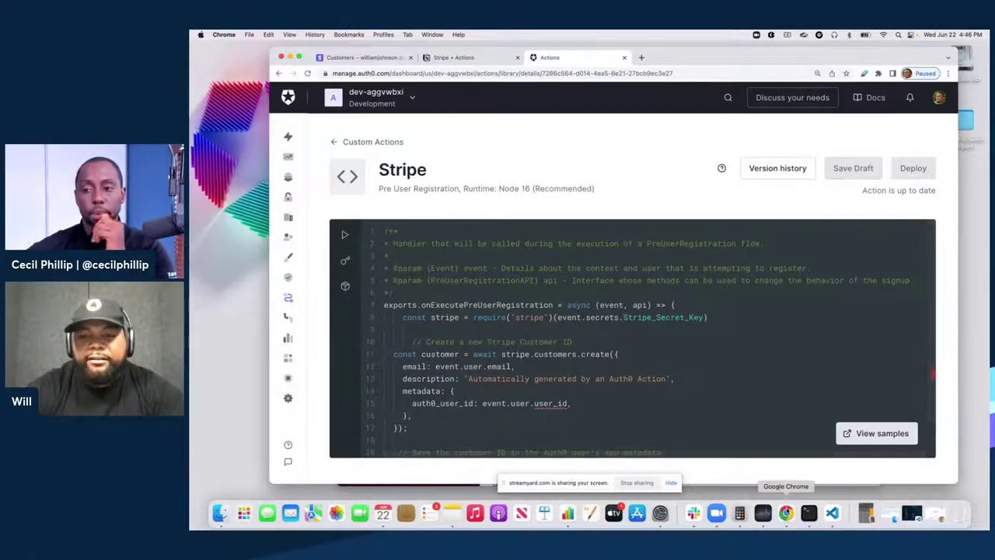
pyautogui.rightClick(786, 513)
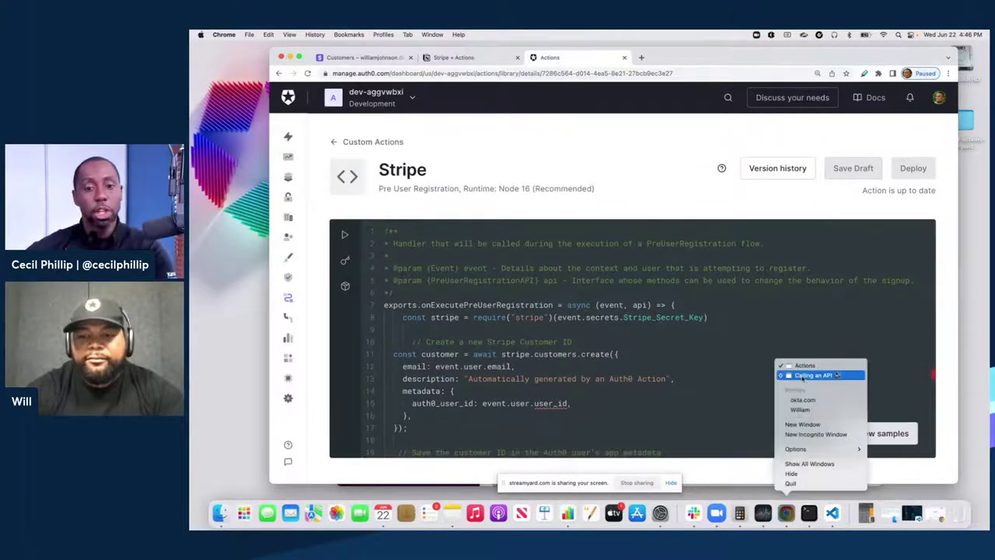
pyautogui.click(812, 376)
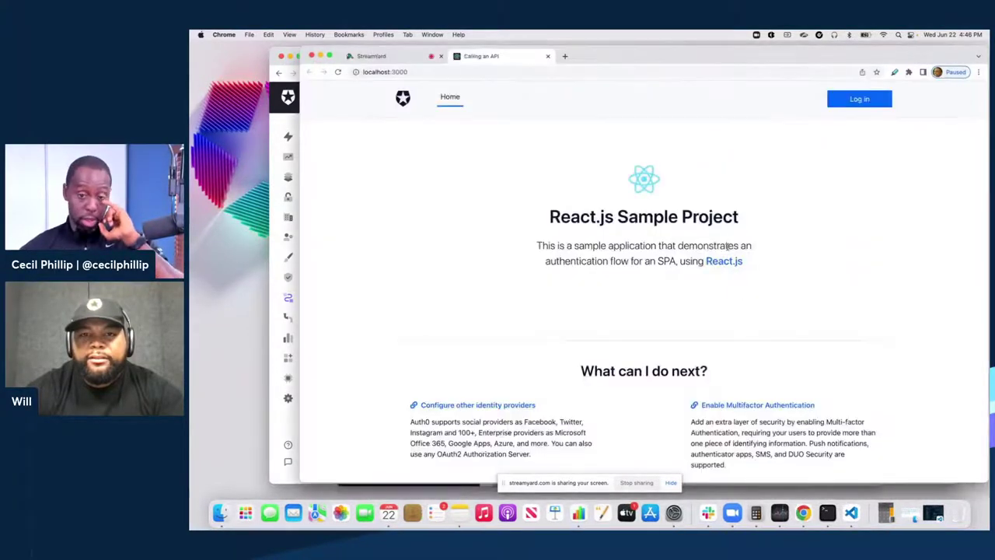
pyautogui.click(285, 237)
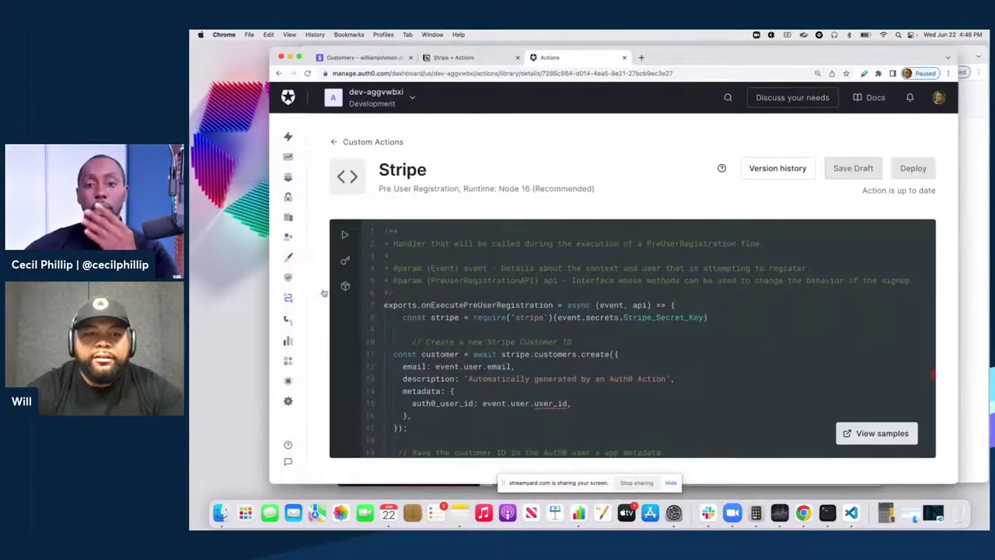
# - Open the Pre User Registration flow from the Actions flows to view the Stripe action's place in it
pyautogui.click(312, 332)
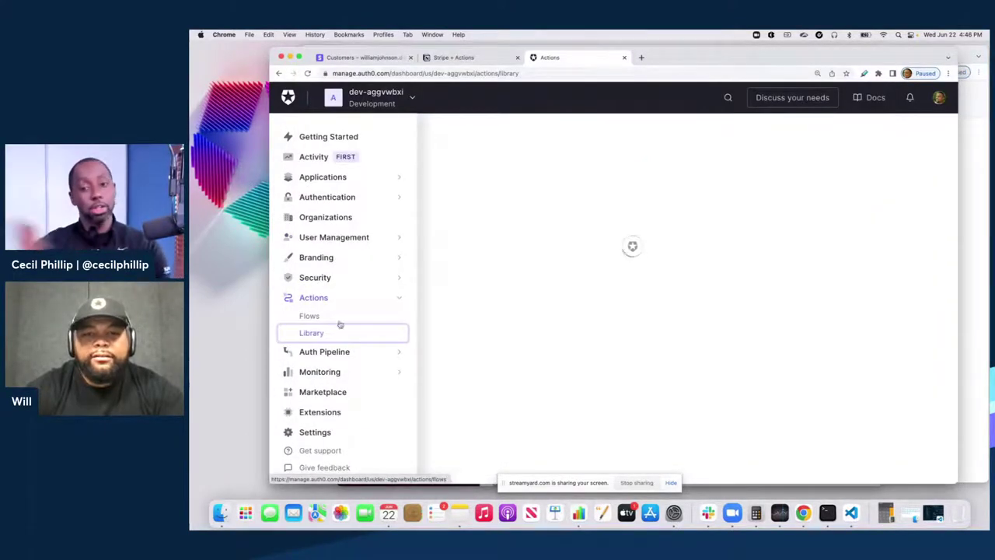
pyautogui.click(323, 315)
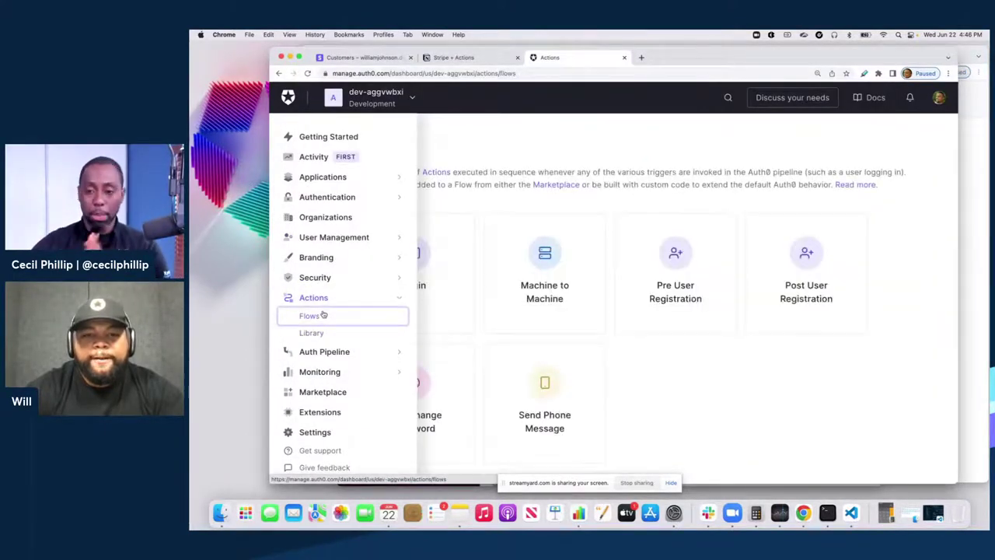
pyautogui.click(677, 279)
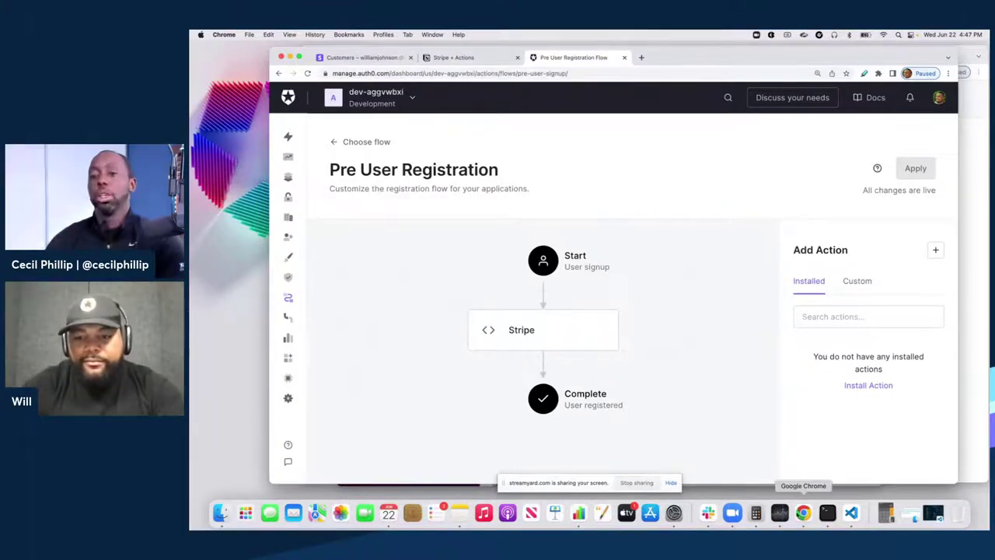
# - Switch to the browser window with the React.js Sample Project at localhost:3000
pyautogui.rightClick(803, 513)
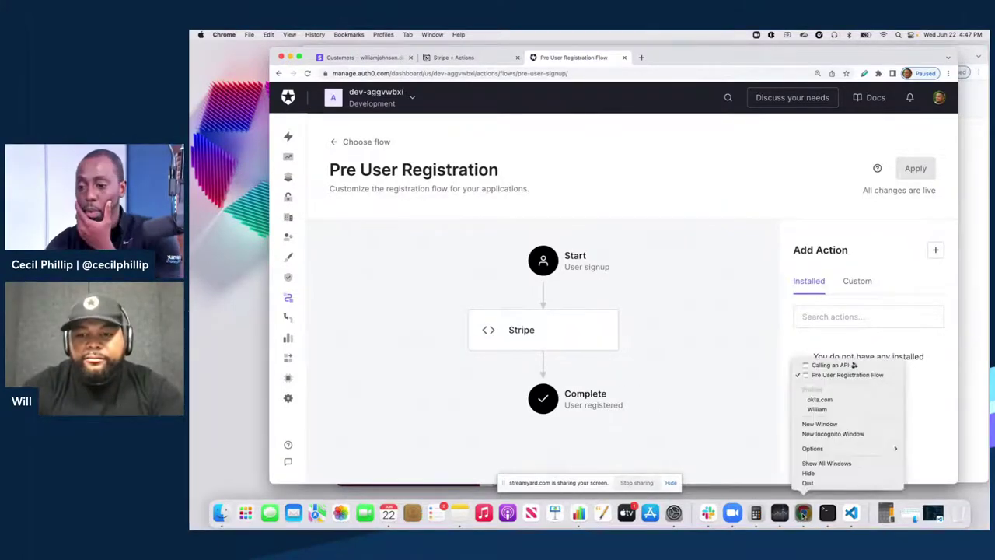
pyautogui.click(830, 364)
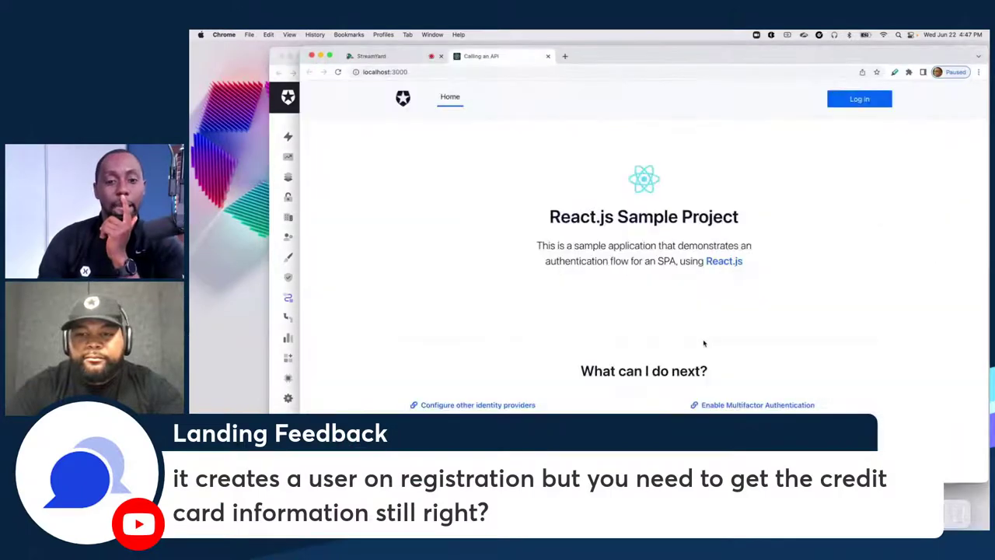